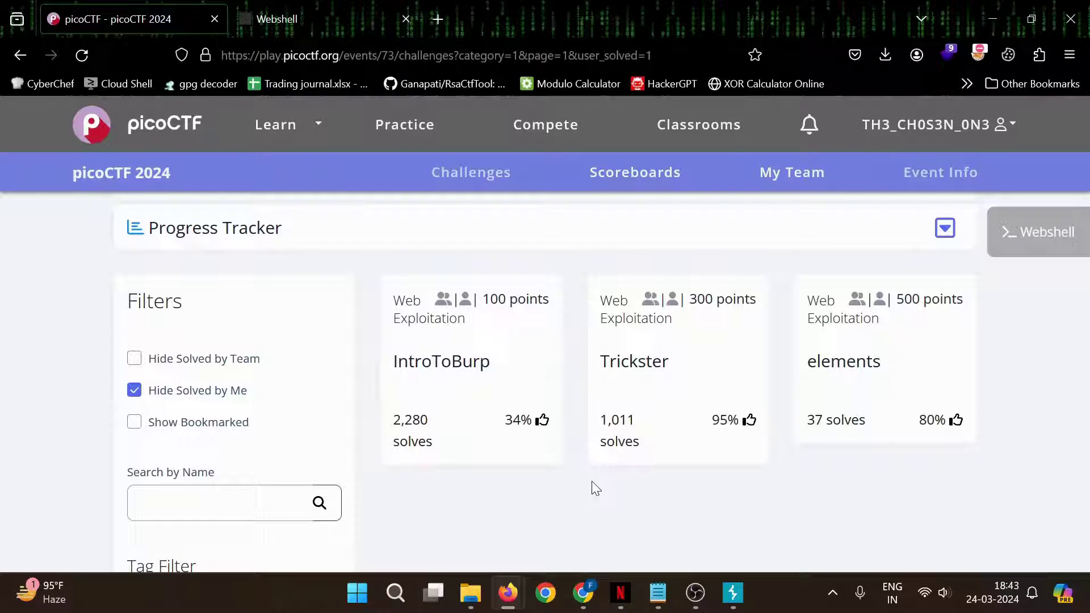
Open the IntroToBurp challenge card and launch its instance.
{"action": "left_click", "coordinate": [460, 380]}
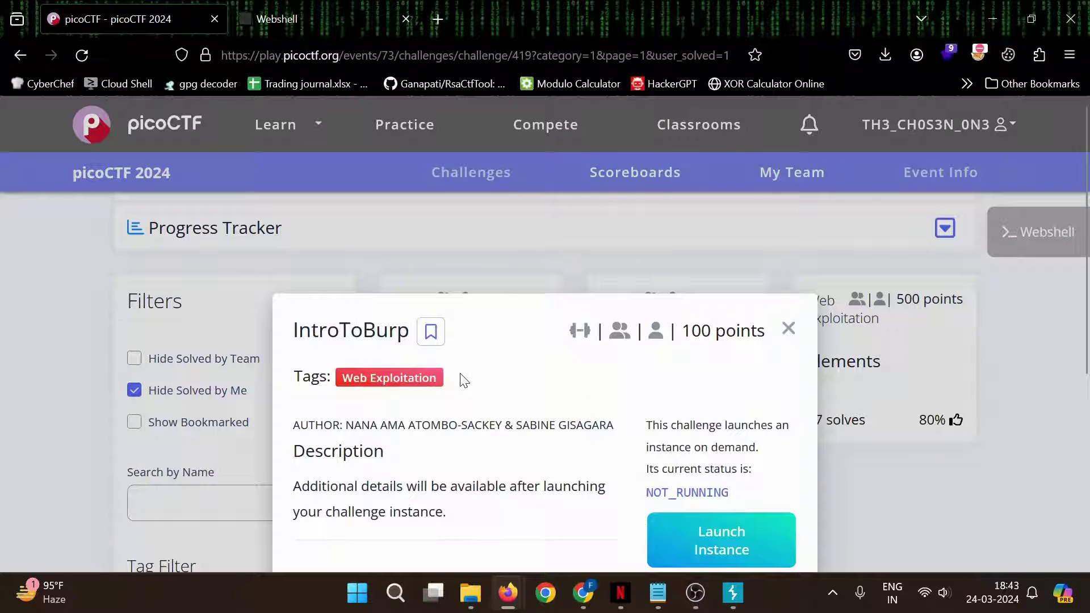
{"action": "left_click", "coordinate": [716, 351]}
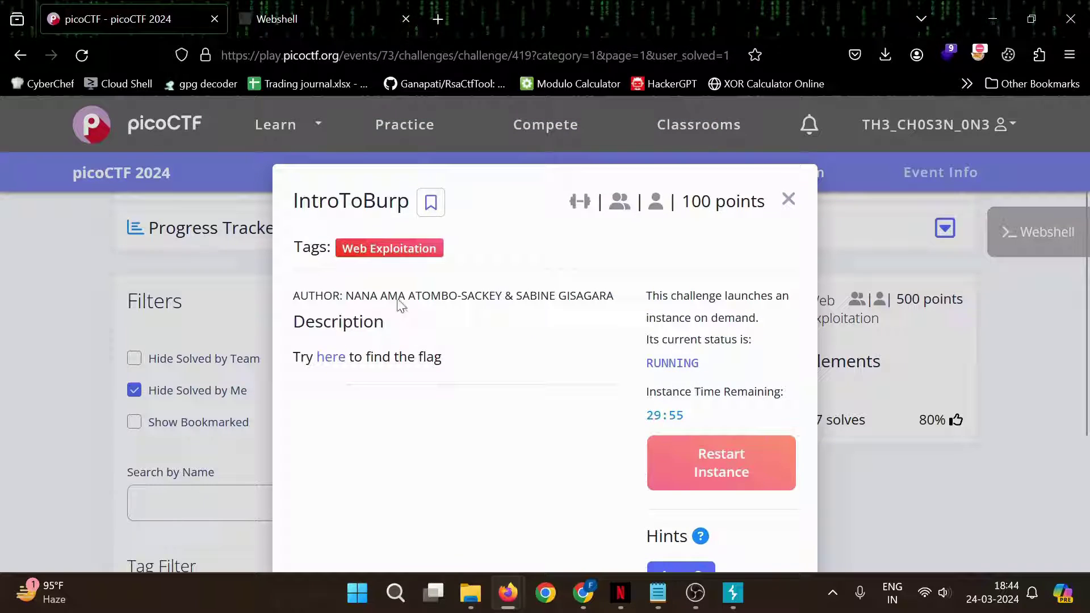
{"action": "scroll", "coordinate": [356, 367], "scroll_direction": "down", "scroll_amount": 1}
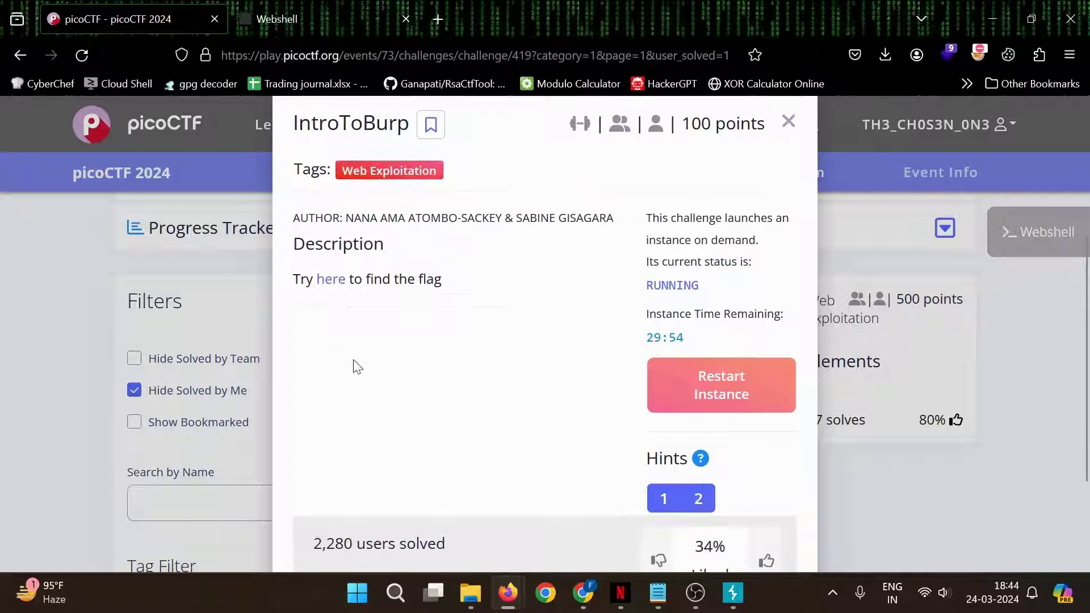
Register a throwaway account on the challenge site with name, username, password, city and phone 1234567.
{"action": "left_click", "coordinate": [331, 284]}
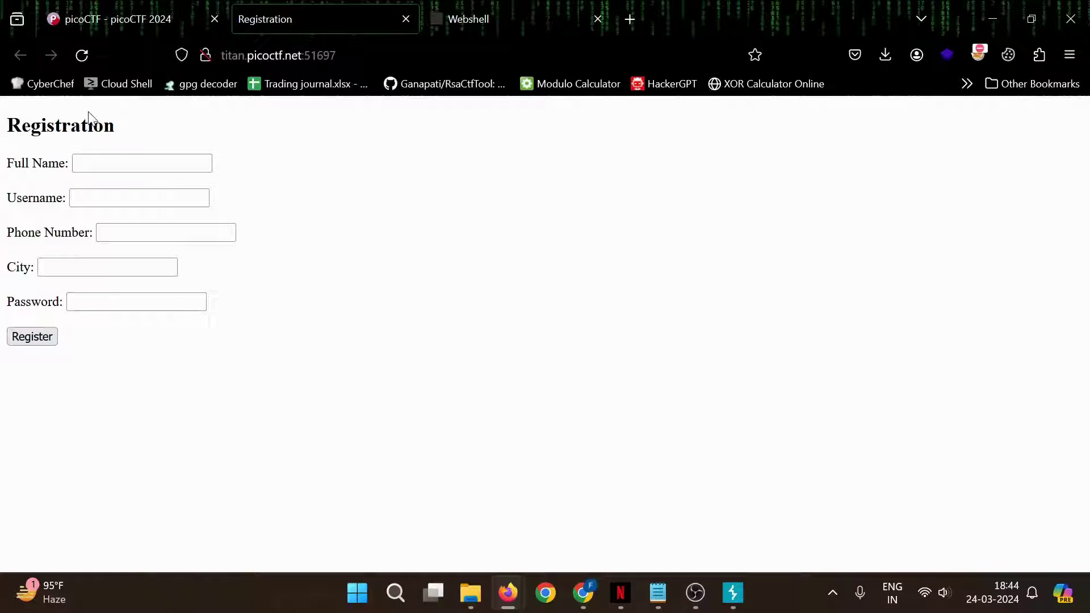
{"action": "left_click", "coordinate": [136, 162]}
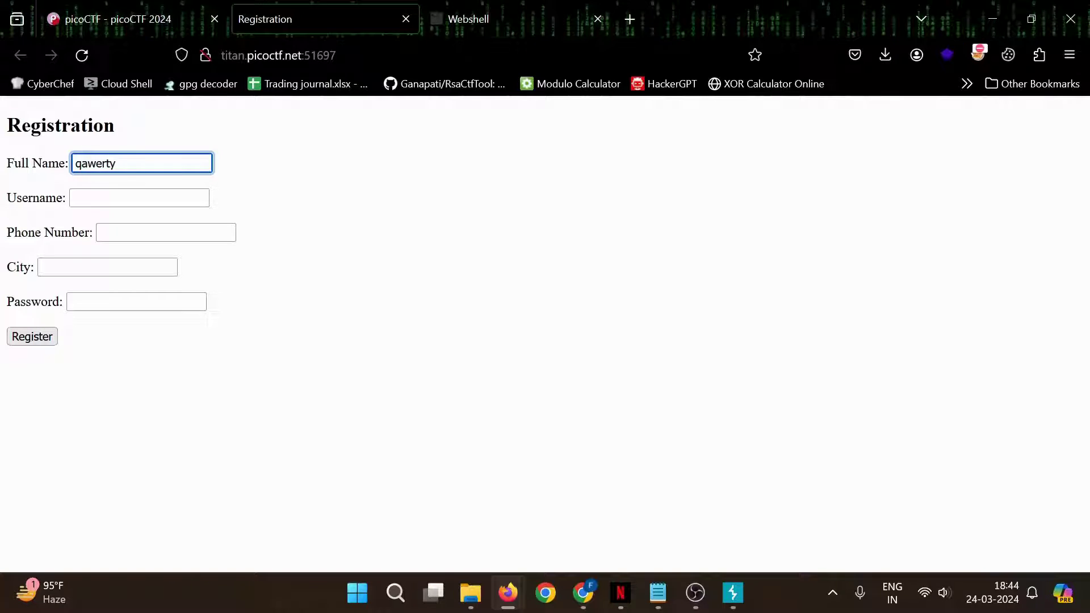
{"action": "key", "text": "Tab"}
{"action": "type", "text": "wer"}
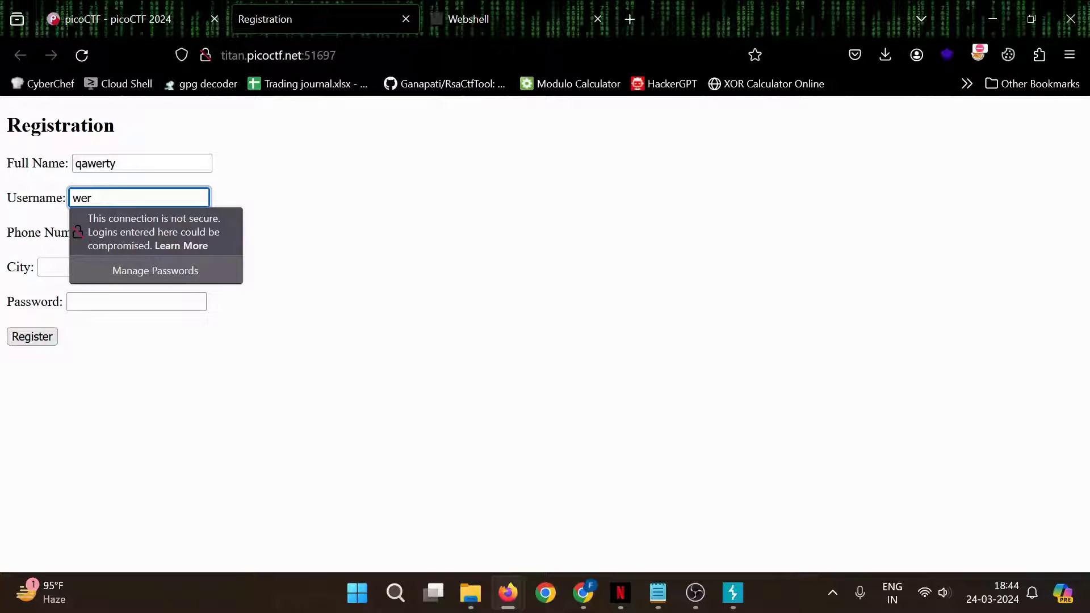
{"action": "left_click", "coordinate": [149, 305]}
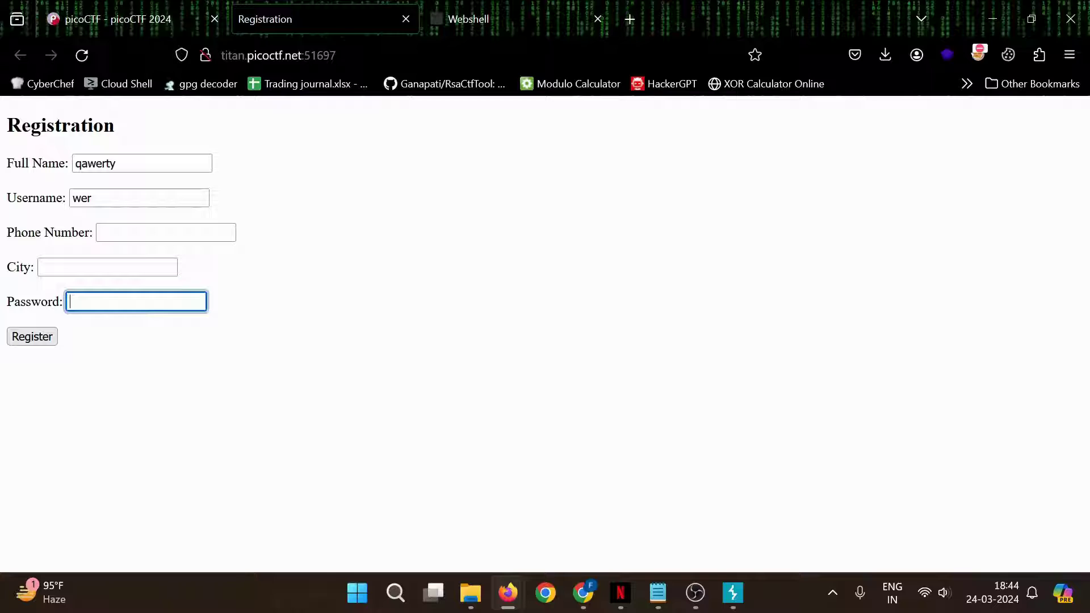
{"action": "type", "text": "werwer"}
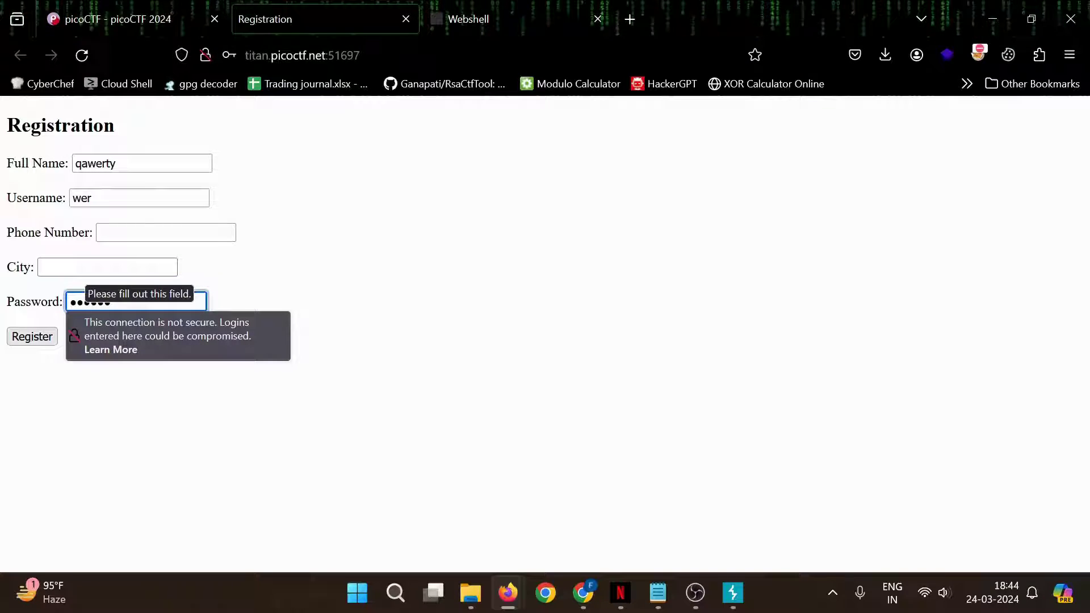
{"action": "key", "text": "shift+Tab"}
{"action": "type", "text": "wert"}
{"action": "key", "text": "shift+Tab"}
{"action": "type", "text": "wertyu"}
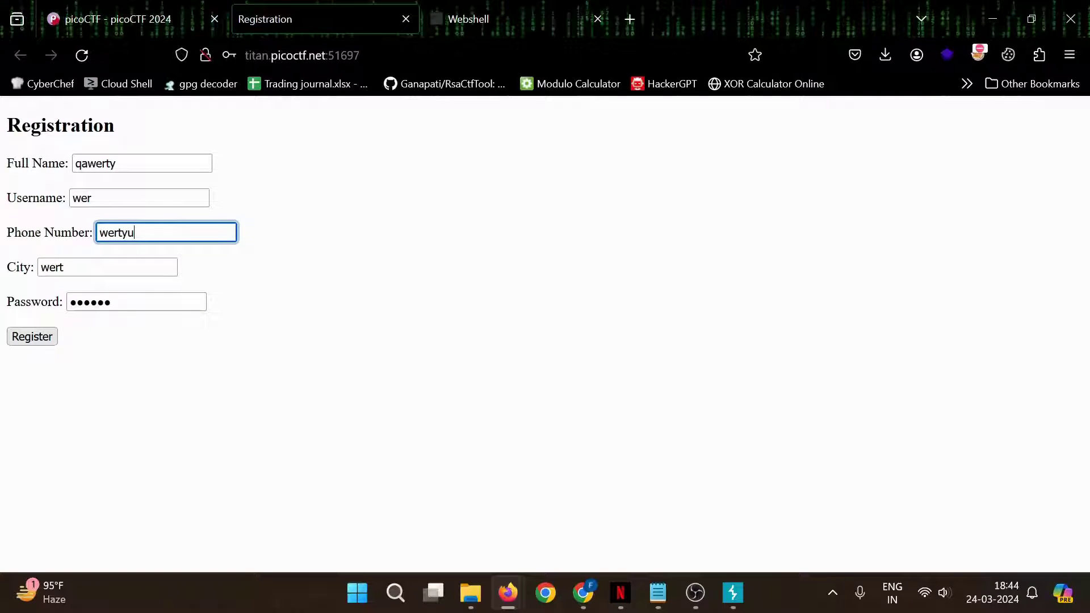
{"action": "key", "text": "BackSpace"}
{"action": "key", "text": "BackSpace"}
{"action": "key", "text": "BackSpace"}
{"action": "key", "text": "BackSpace"}
{"action": "type", "text": "1234567"}
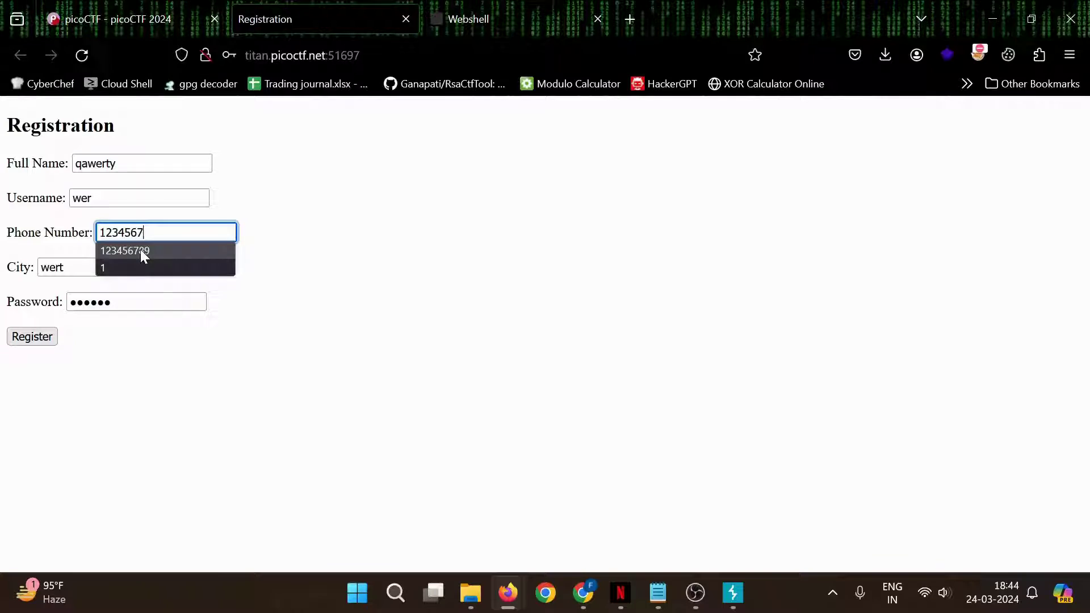
{"action": "left_click", "coordinate": [32, 337]}
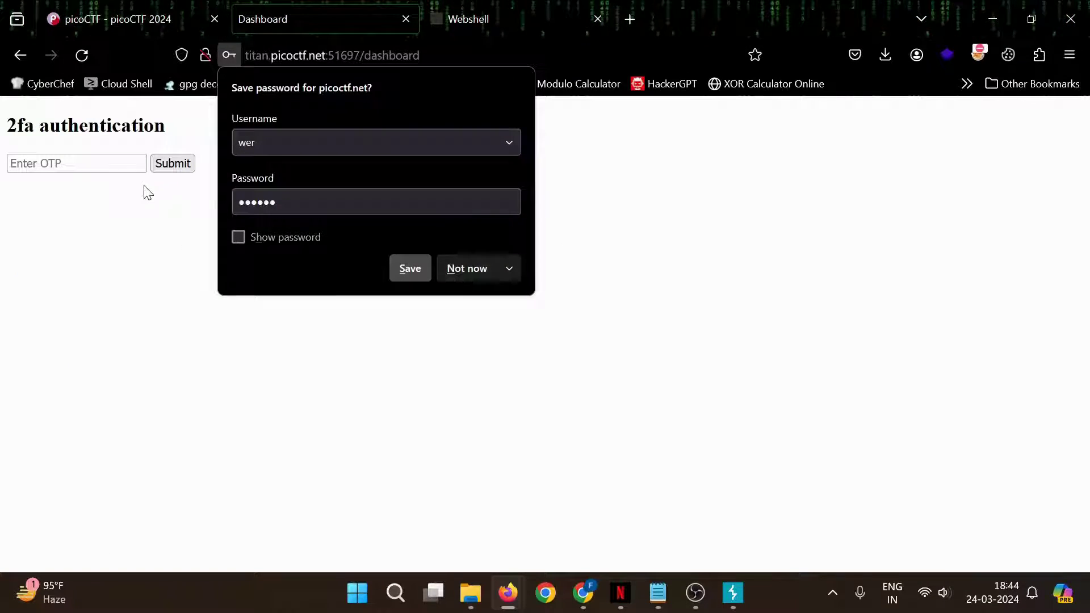
Submit guessed OTP 1234567, then go back twice to the filled registration form.
{"action": "key", "text": "Escape"}
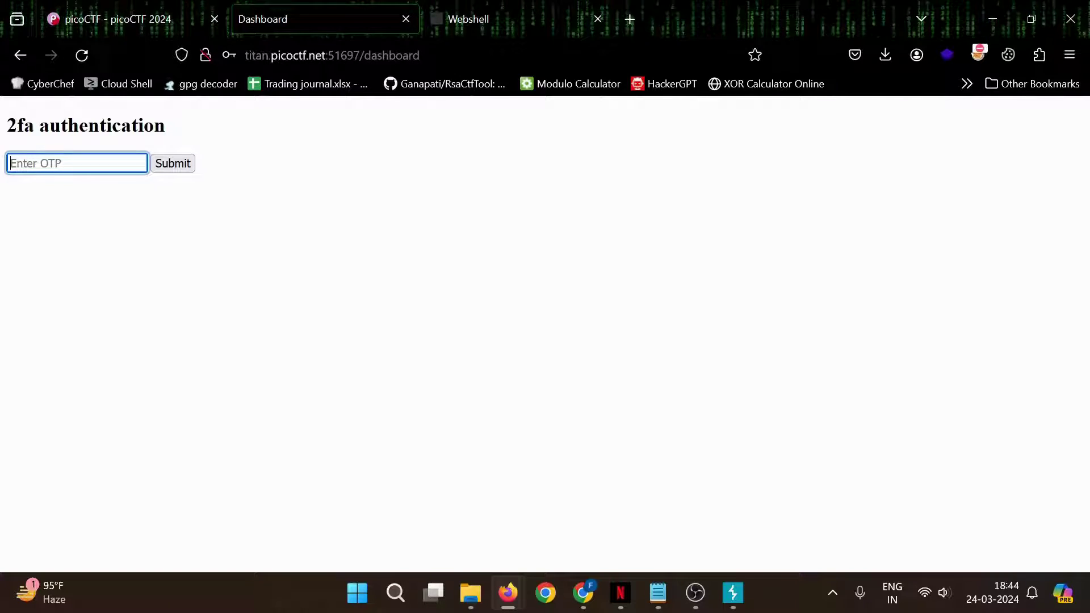
{"action": "type", "text": "1234567"}
{"action": "left_click", "coordinate": [184, 171]}
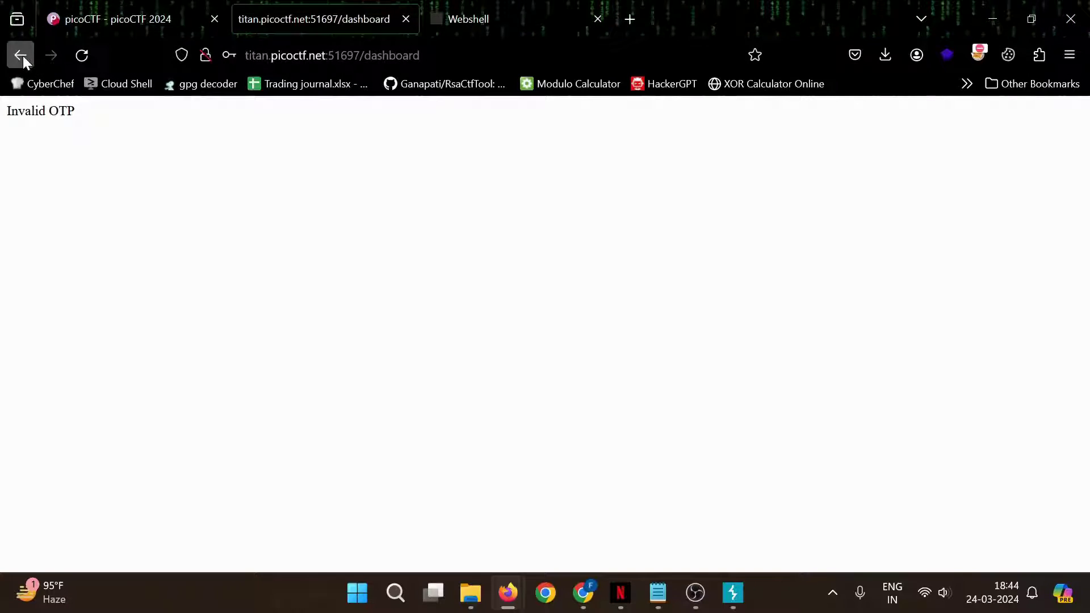
{"action": "left_click", "coordinate": [22, 56]}
{"action": "left_click", "coordinate": [23, 55]}
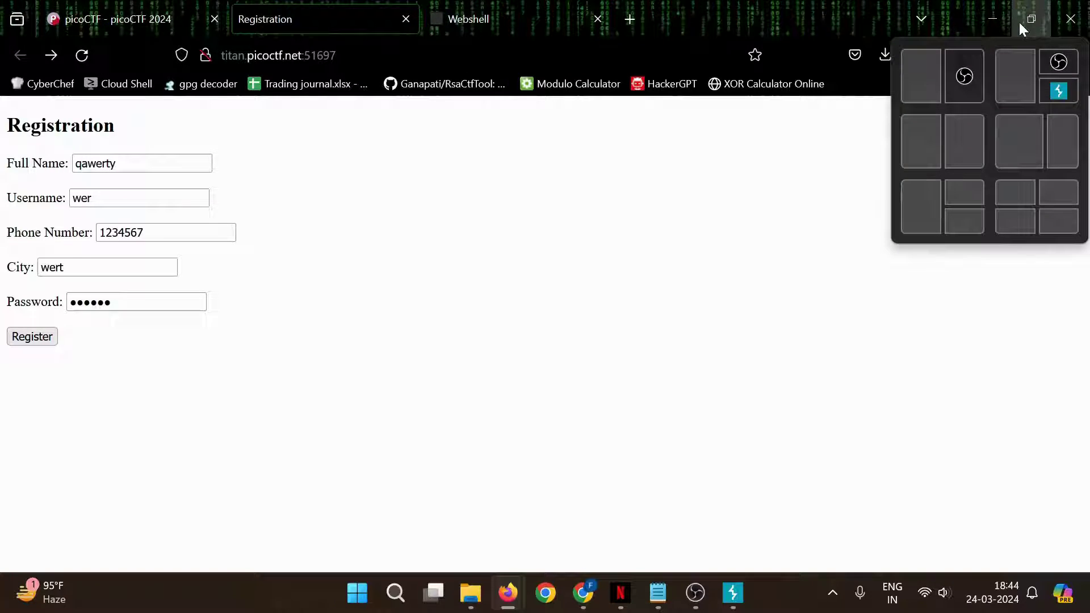
Tile Burp beside Firefox, switch FoxyProxy to the Burp profile, and resubmit the registration.
{"action": "left_click", "coordinate": [733, 593]}
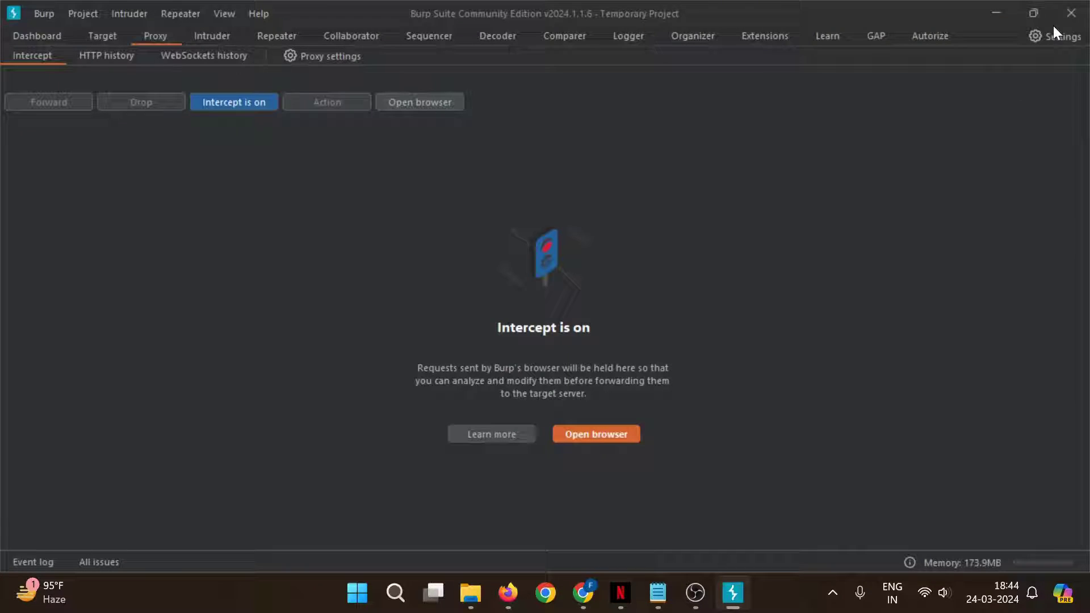
{"action": "mouse_move", "coordinate": [1033, 13]}
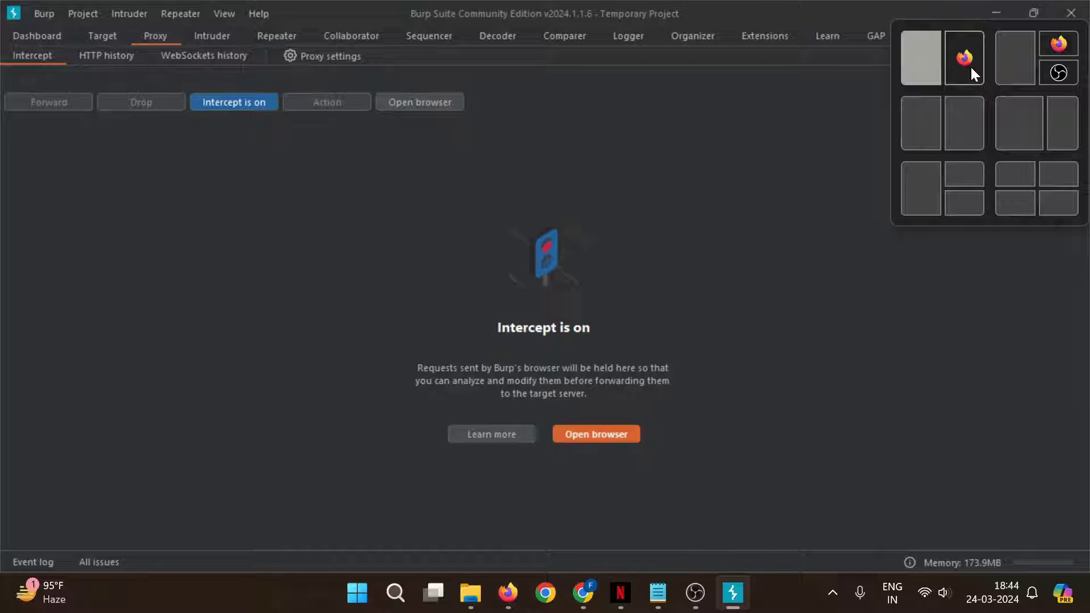
{"action": "left_click", "coordinate": [972, 68]}
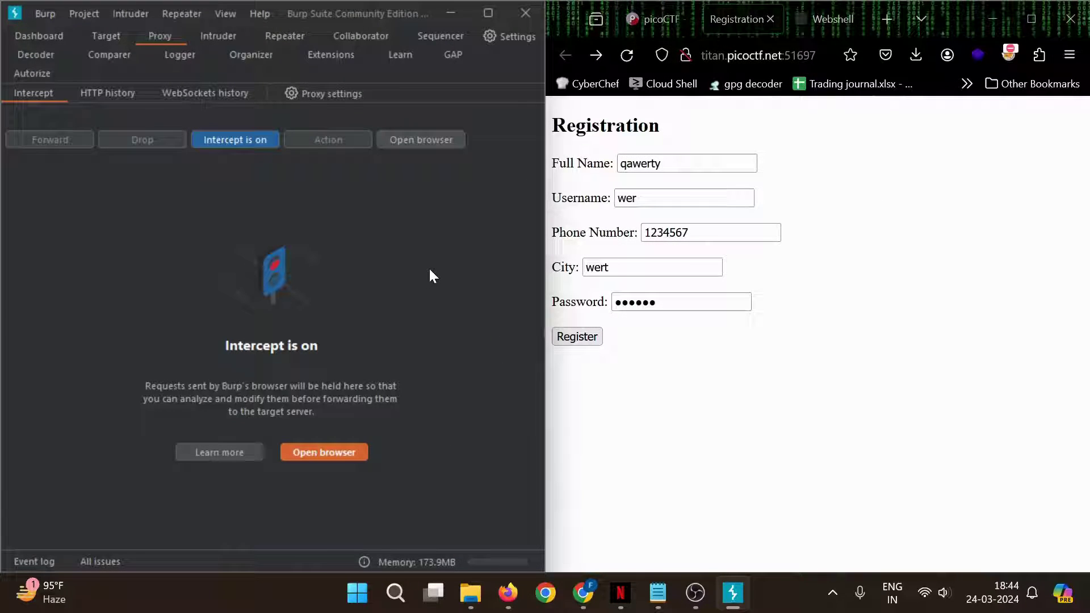
{"action": "left_click", "coordinate": [1008, 53]}
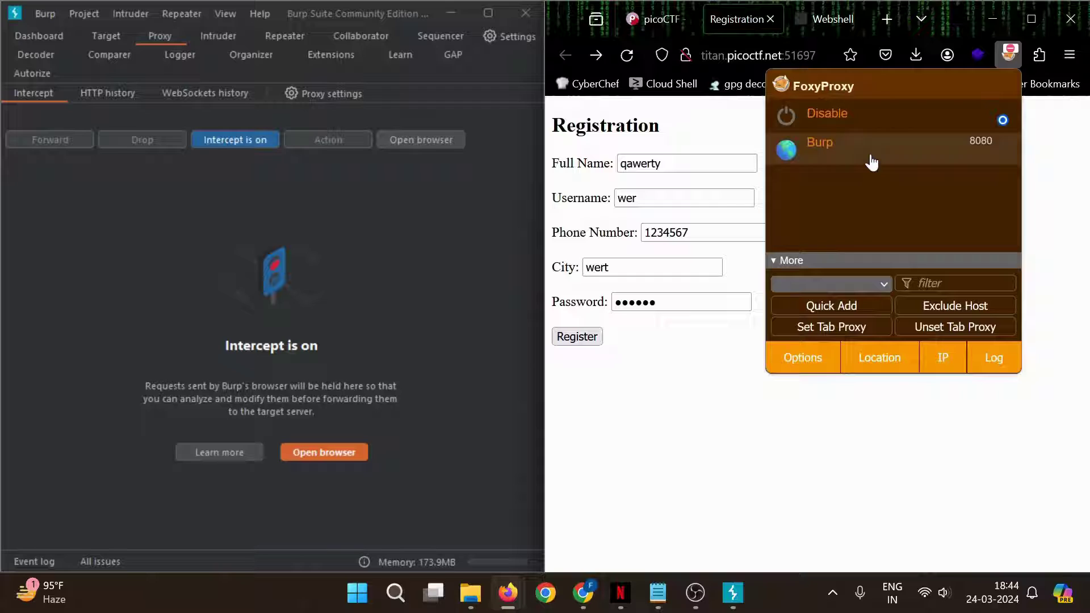
{"action": "left_click", "coordinate": [875, 158]}
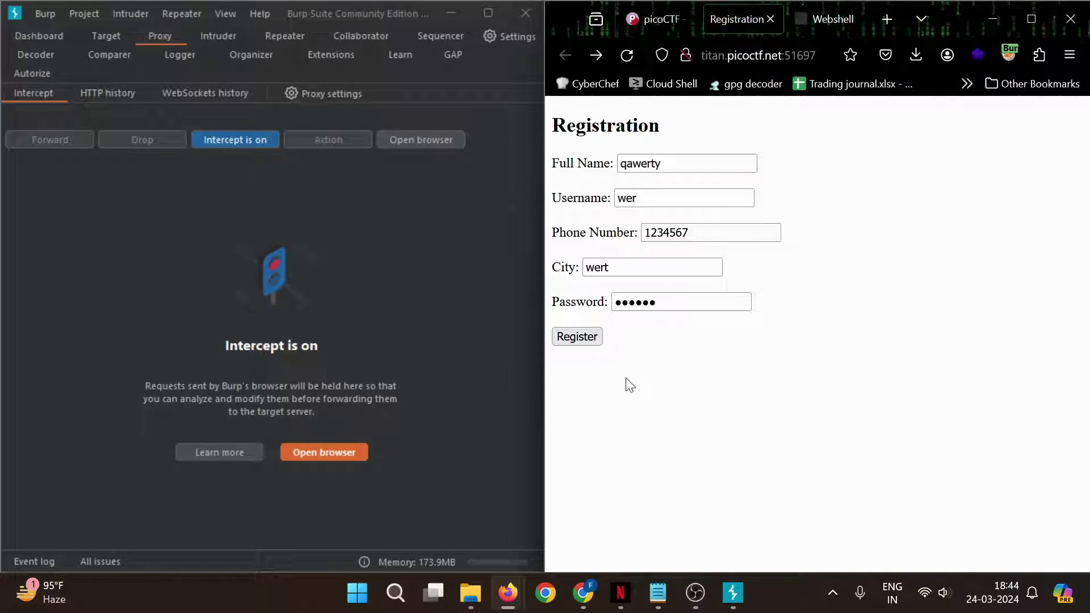
{"action": "left_click", "coordinate": [587, 339]}
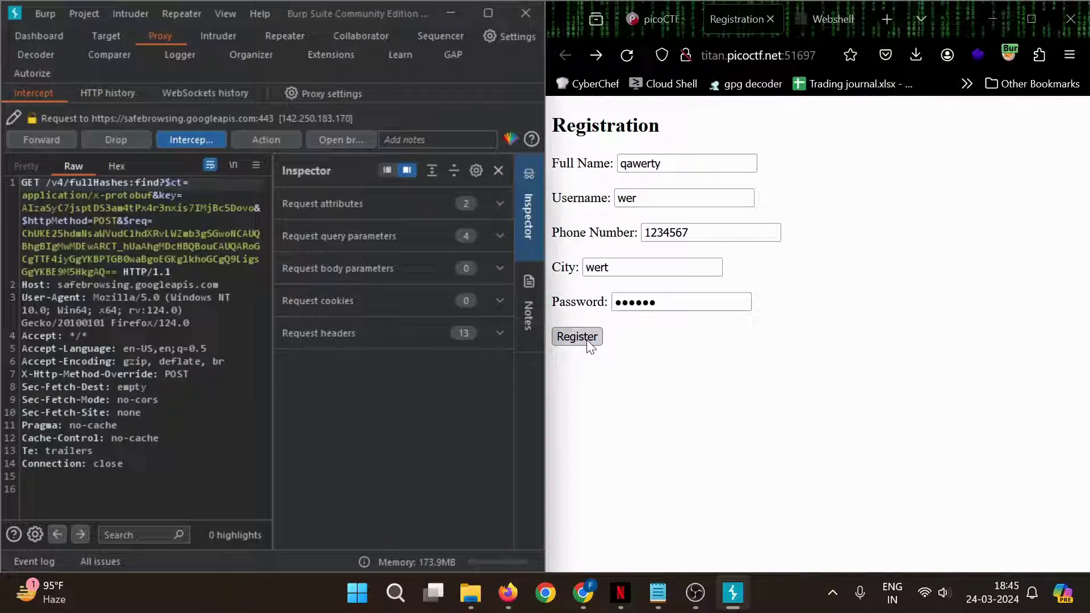
Hide the Inspector and forward the held safebrowsing and cedexis requests and the registration POST.
{"action": "left_click", "coordinate": [498, 171]}
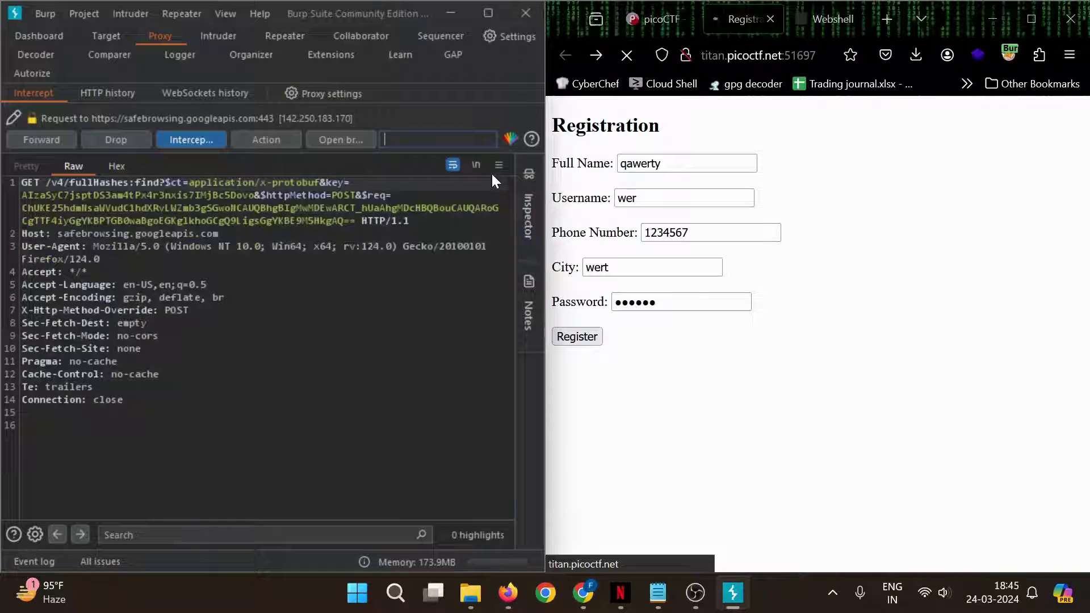
{"action": "left_click", "coordinate": [40, 137]}
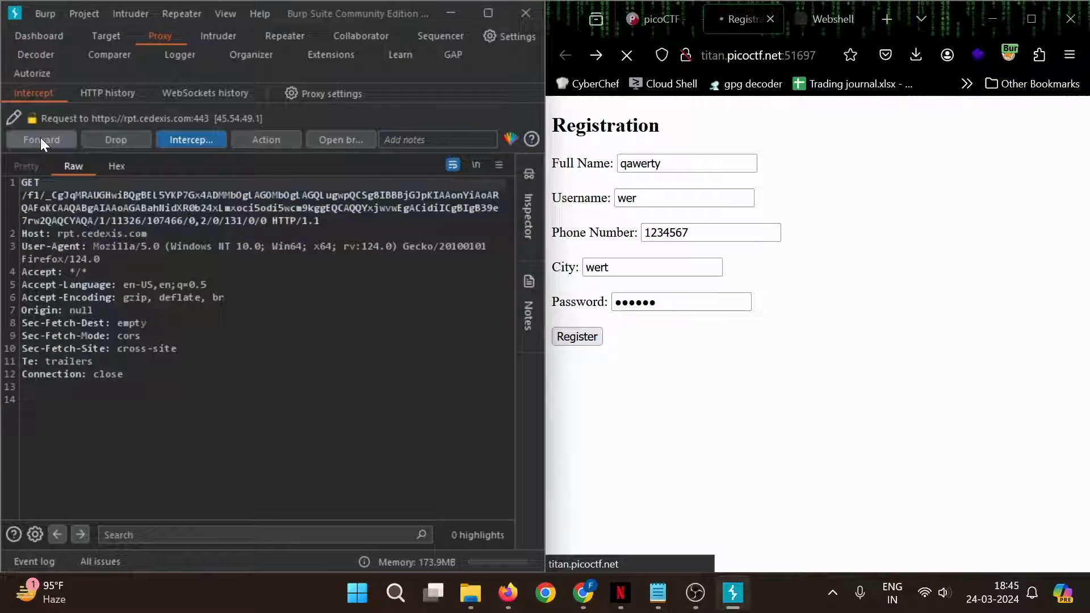
{"action": "left_click", "coordinate": [40, 137]}
{"action": "left_click", "coordinate": [40, 137]}
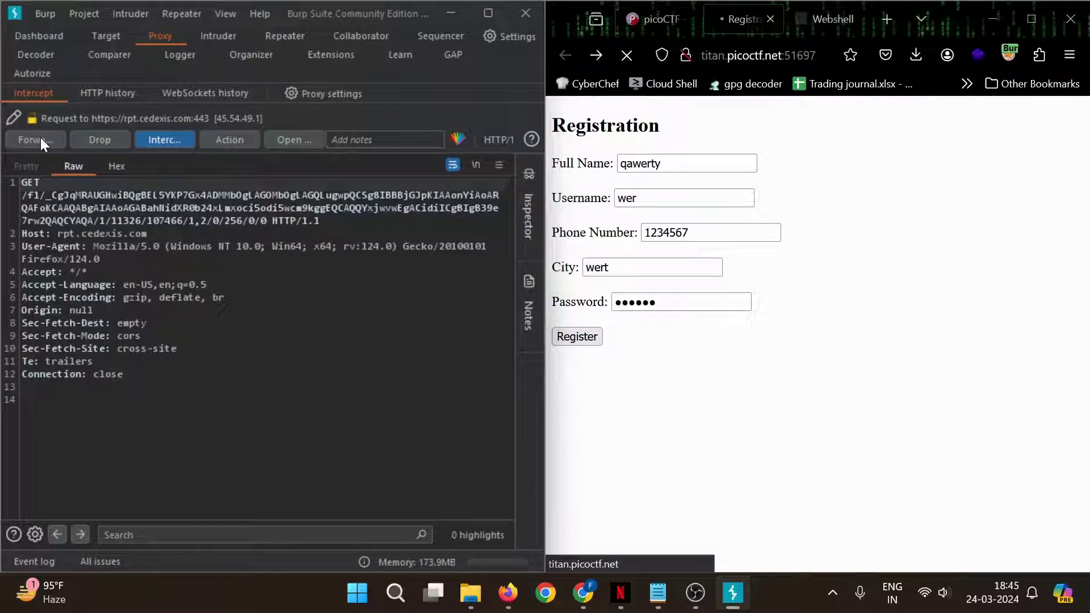
{"action": "left_click", "coordinate": [39, 138]}
{"action": "left_click", "coordinate": [40, 138]}
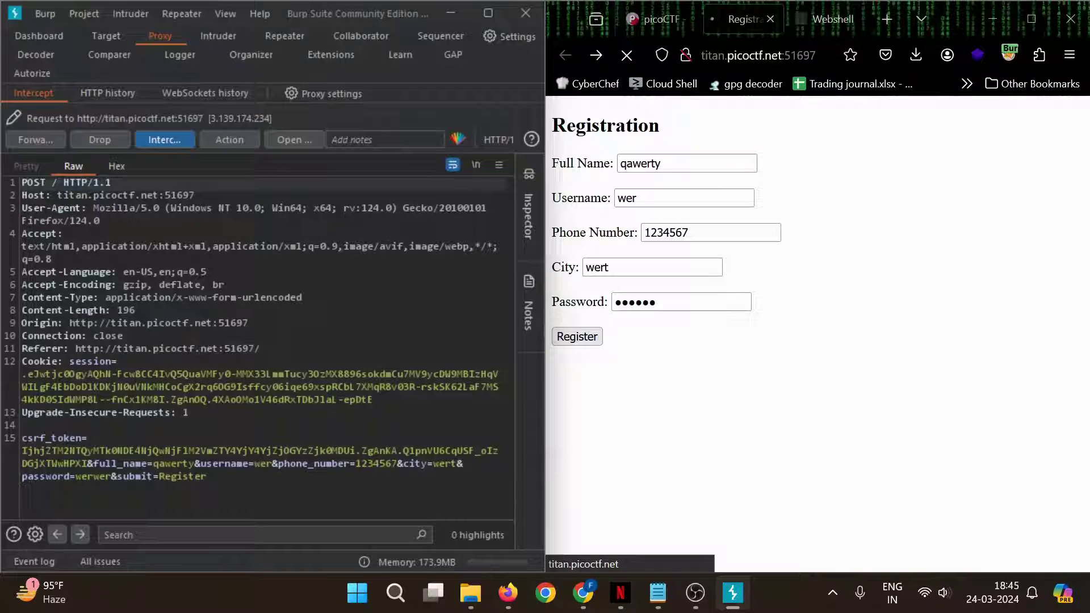
{"action": "left_click", "coordinate": [40, 140]}
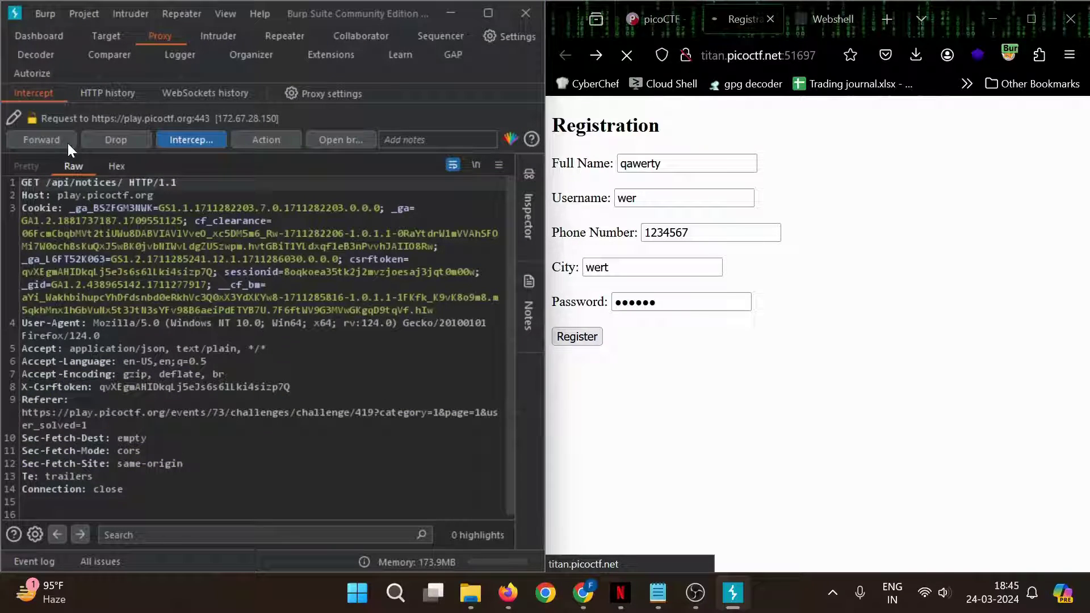
Add titan.picoctf.net to the target scope and stop logging out-of-scope proxy traffic.
{"action": "left_click", "coordinate": [100, 34]}
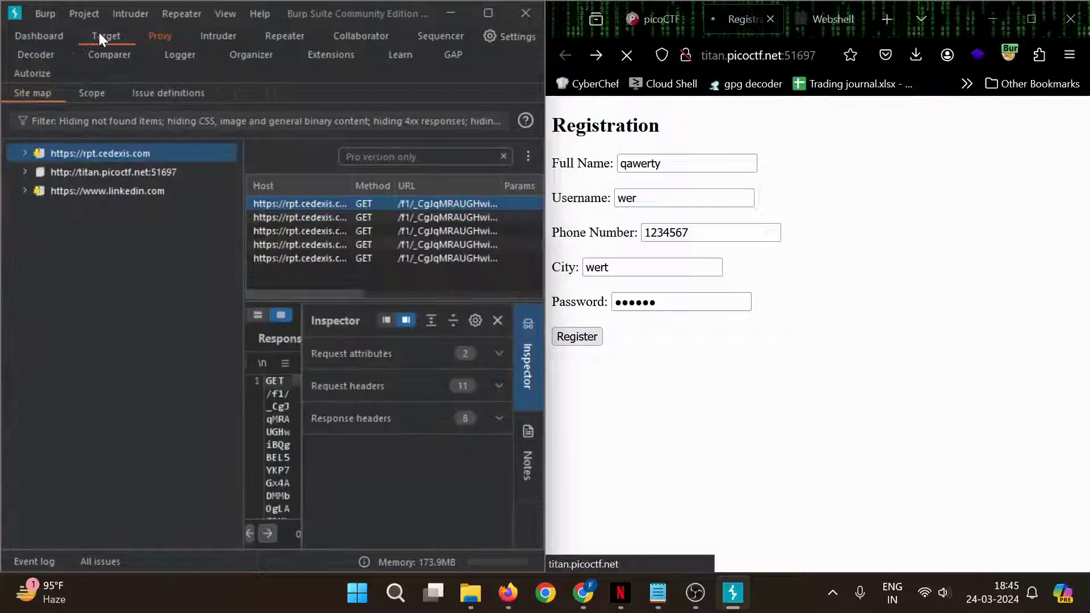
{"action": "right_click", "coordinate": [101, 178]}
{"action": "left_click", "coordinate": [160, 210]}
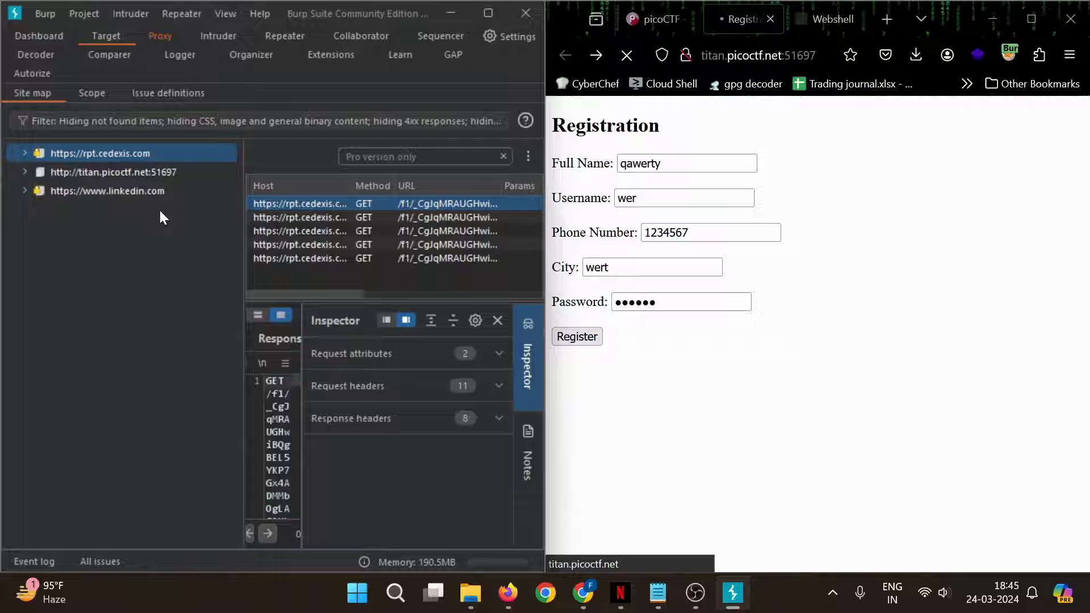
{"action": "left_click", "coordinate": [348, 337]}
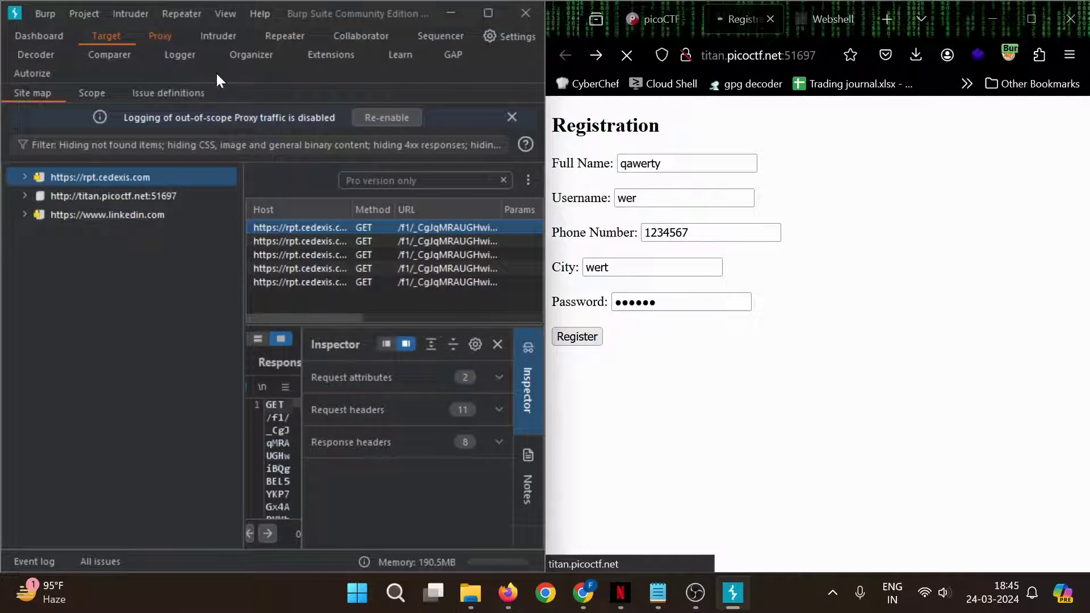
{"action": "left_click", "coordinate": [161, 35]}
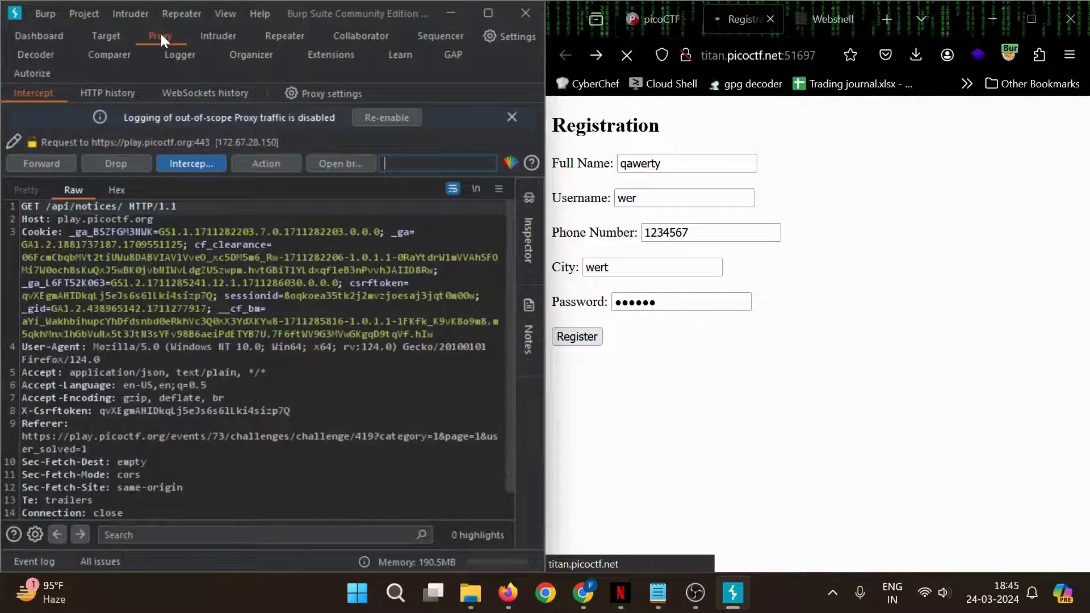
{"action": "left_click", "coordinate": [50, 160]}
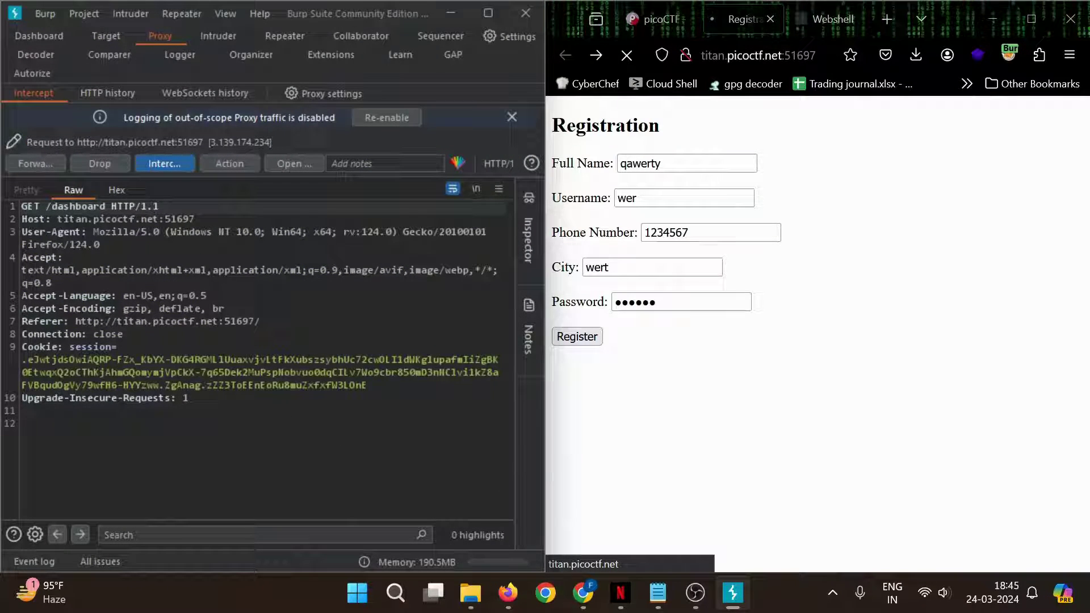
{"action": "left_click", "coordinate": [37, 169]}
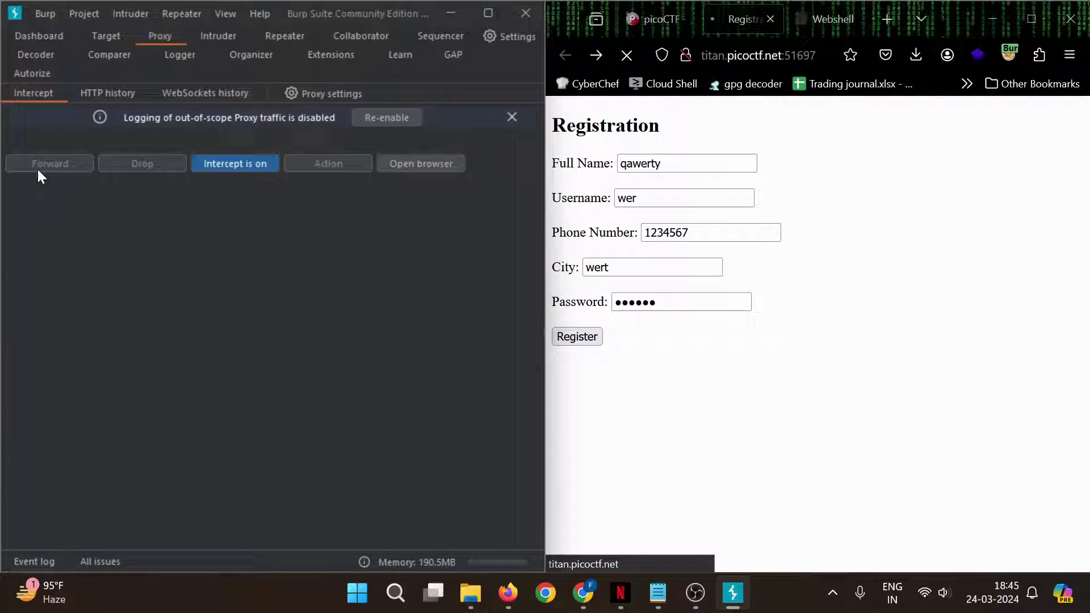
{"action": "left_click", "coordinate": [586, 162]}
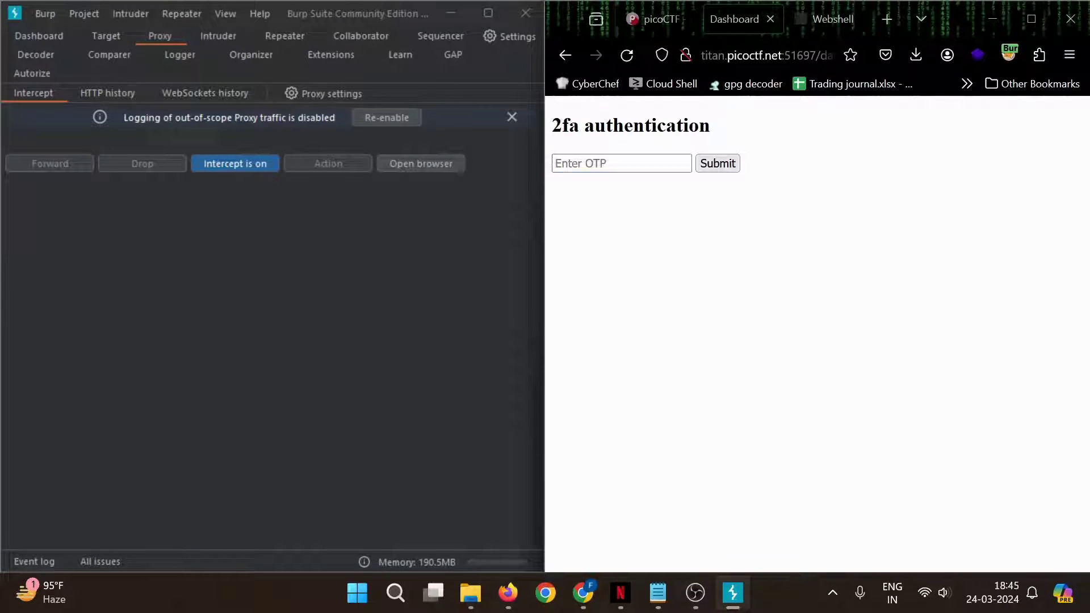
{"action": "type", "text": "1234567"}
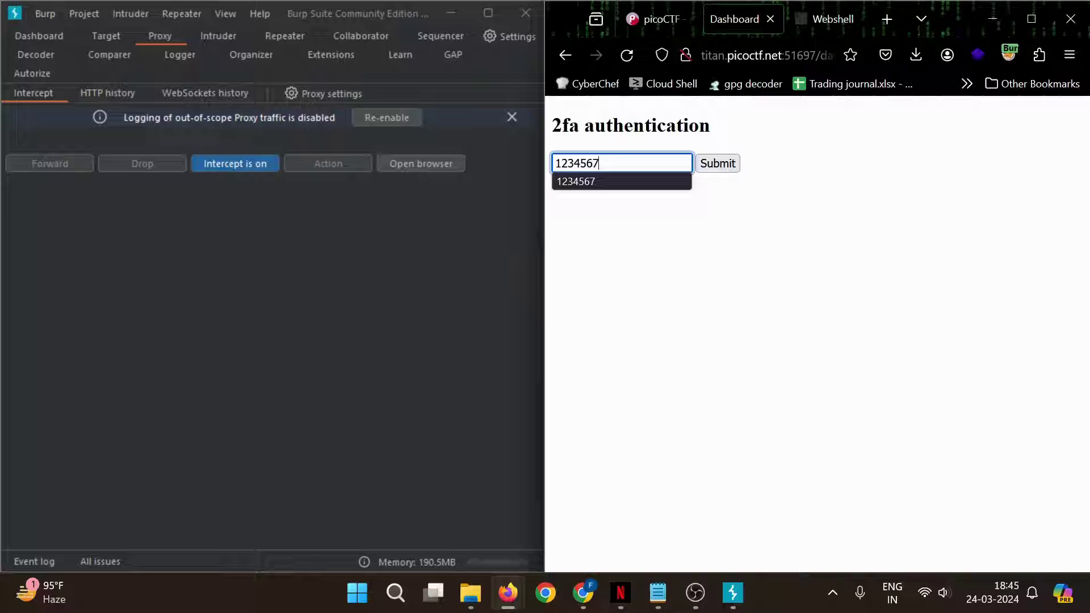
{"action": "left_click", "coordinate": [719, 164]}
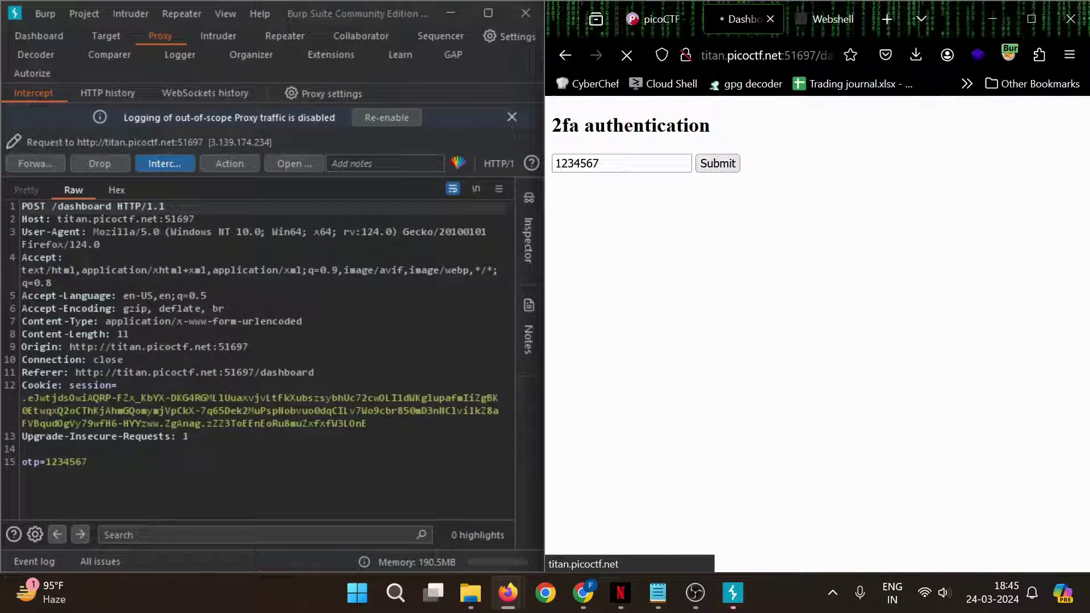
{"action": "left_click", "coordinate": [13, 471]}
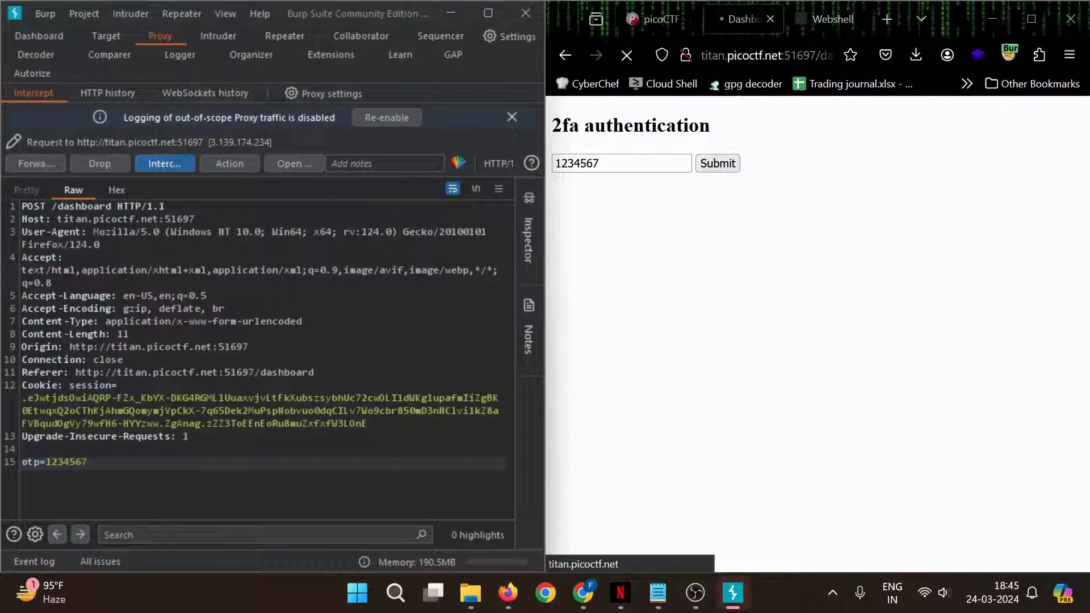
{"action": "left_click", "coordinate": [123, 437]}
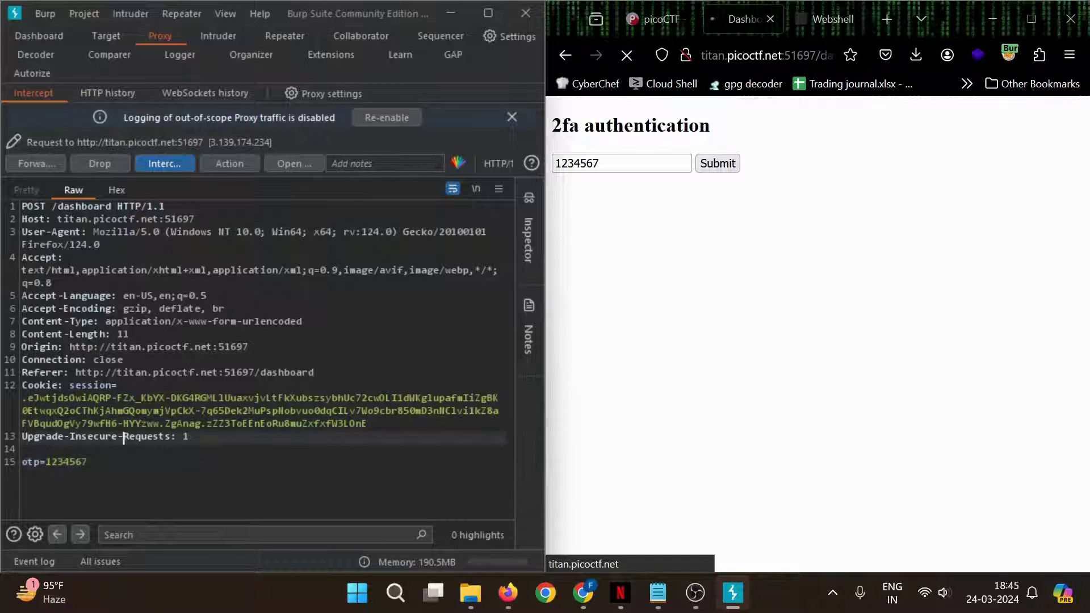
{"action": "left_click", "coordinate": [42, 159]}
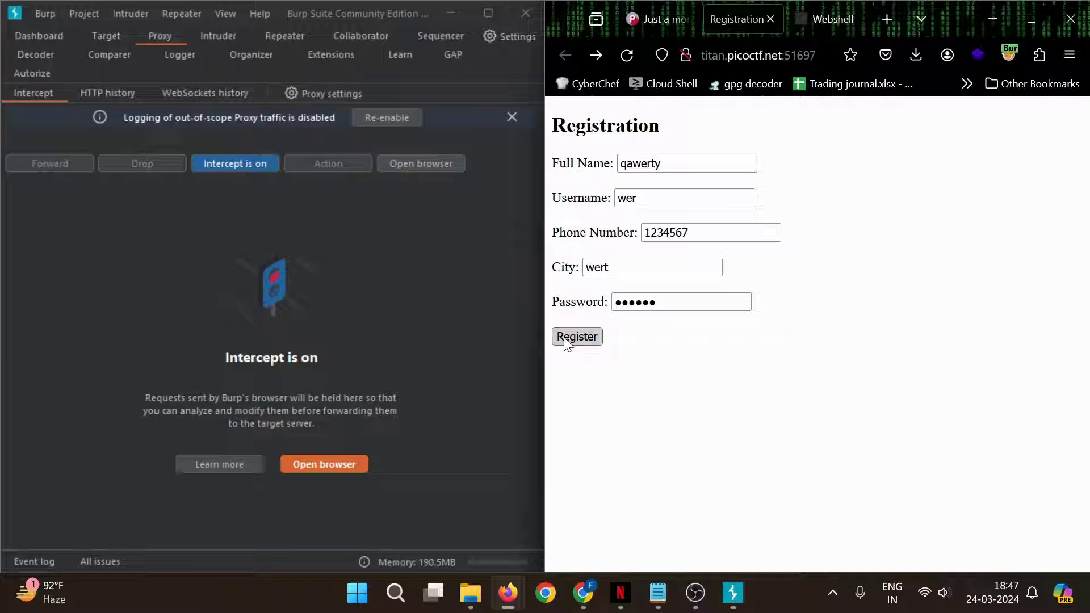
Resubmit the registration and forward its POST and the dashboard request to reach the OTP field.
{"action": "left_click", "coordinate": [566, 339]}
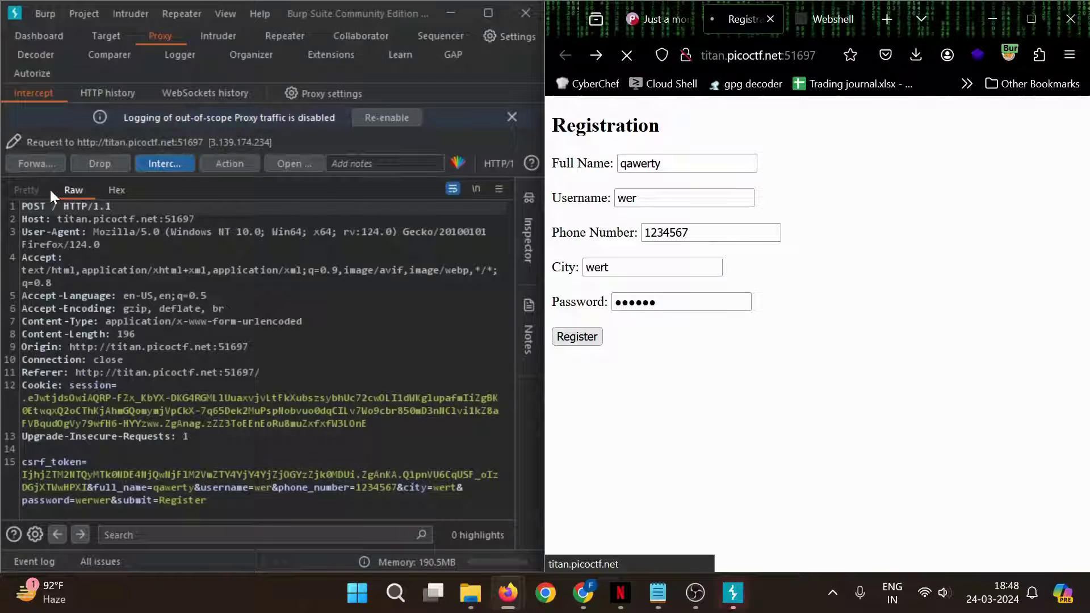
{"action": "left_click", "coordinate": [47, 165]}
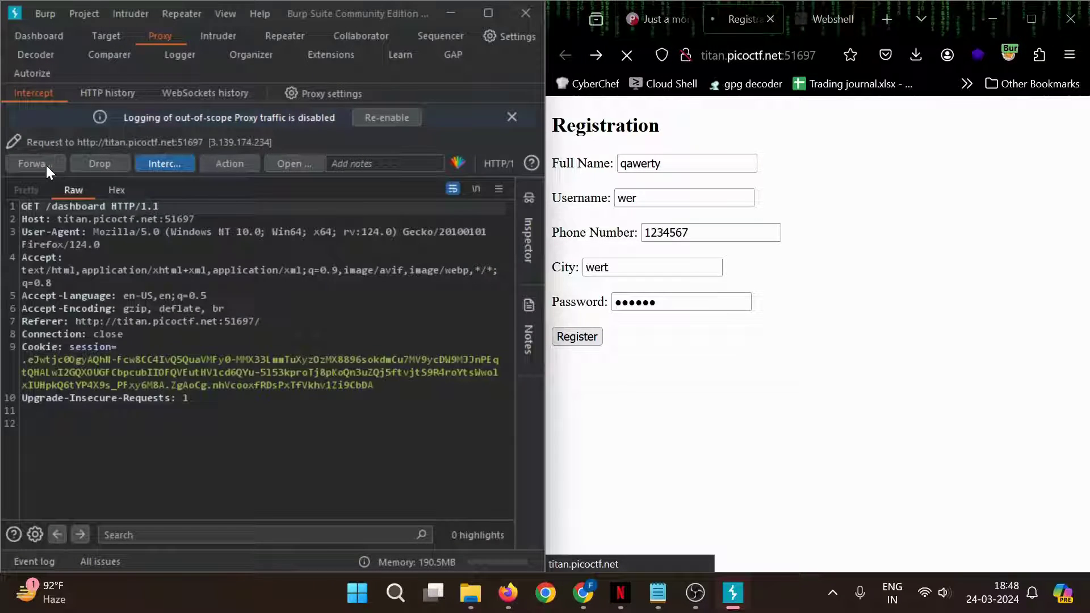
{"action": "left_click", "coordinate": [45, 165]}
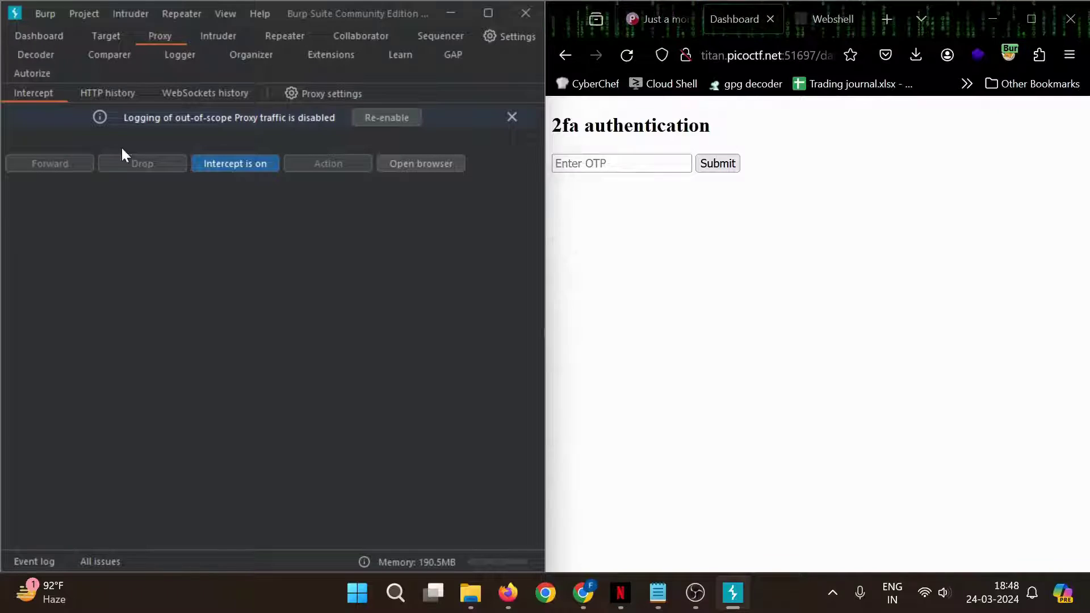
{"action": "left_click", "coordinate": [621, 162]}
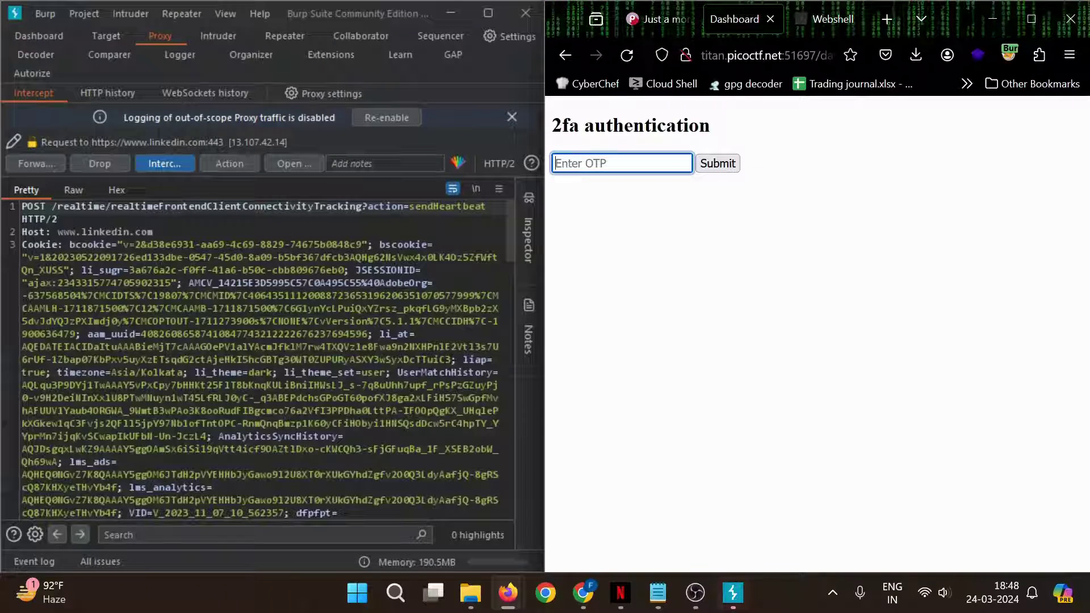
{"action": "type", "text": "12345"}
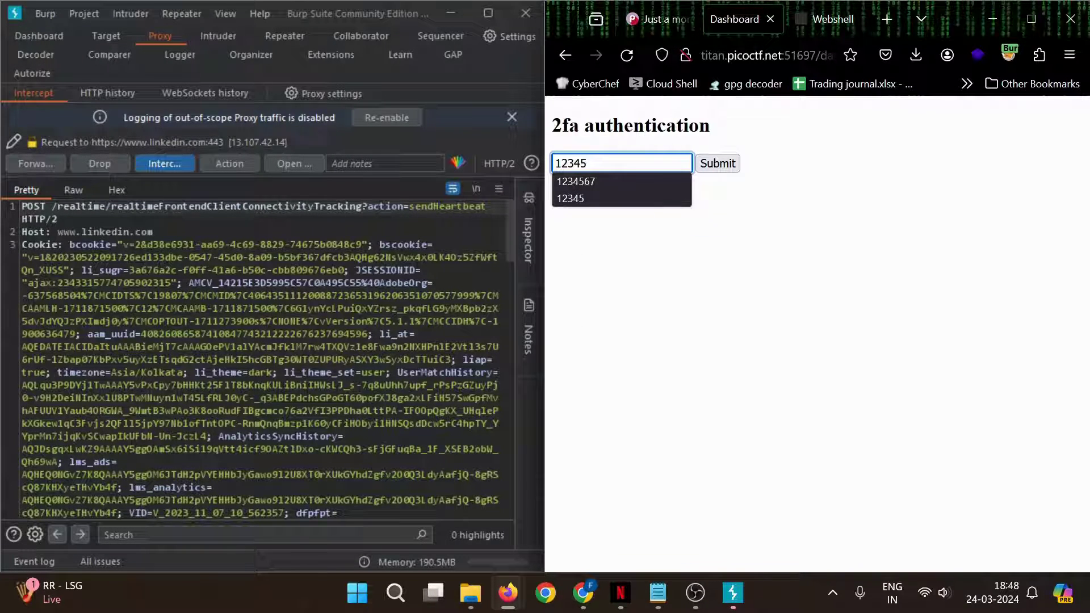
{"action": "left_click", "coordinate": [718, 163]}
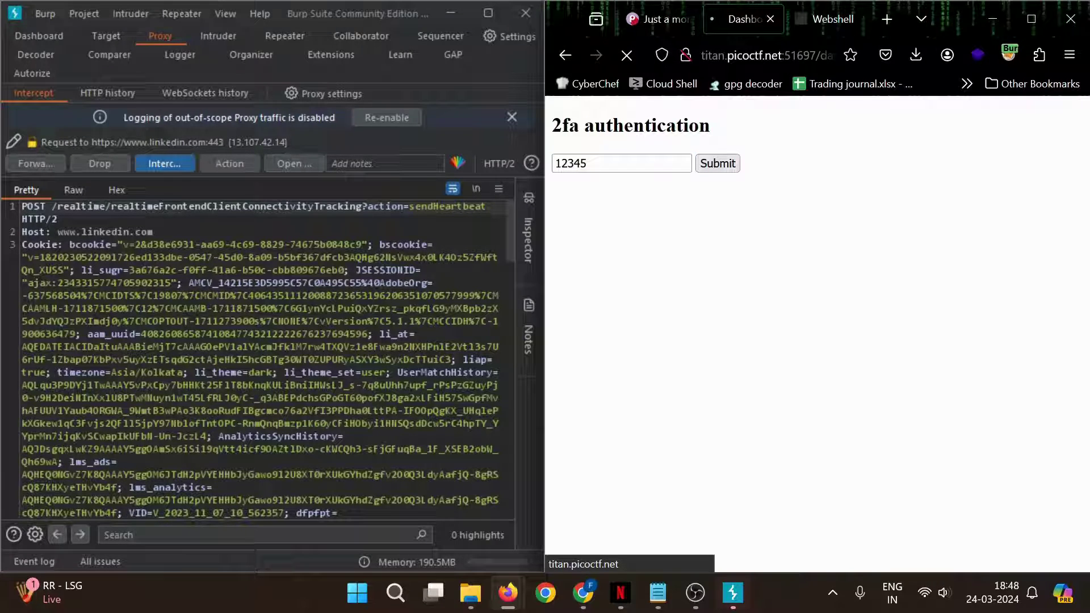
{"action": "left_click", "coordinate": [39, 156]}
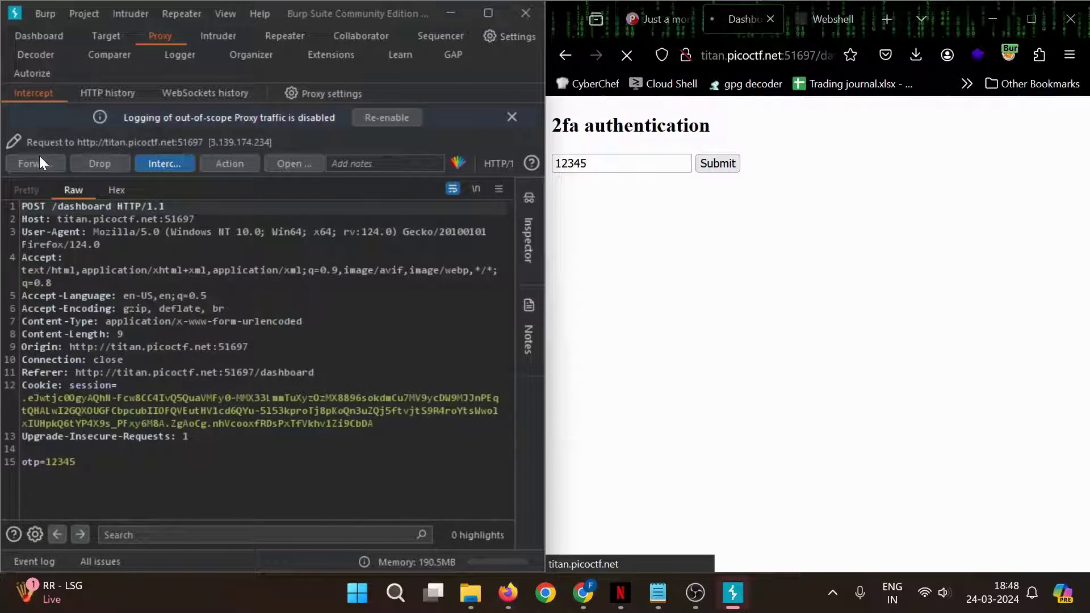
{"action": "double_click", "coordinate": [61, 462]}
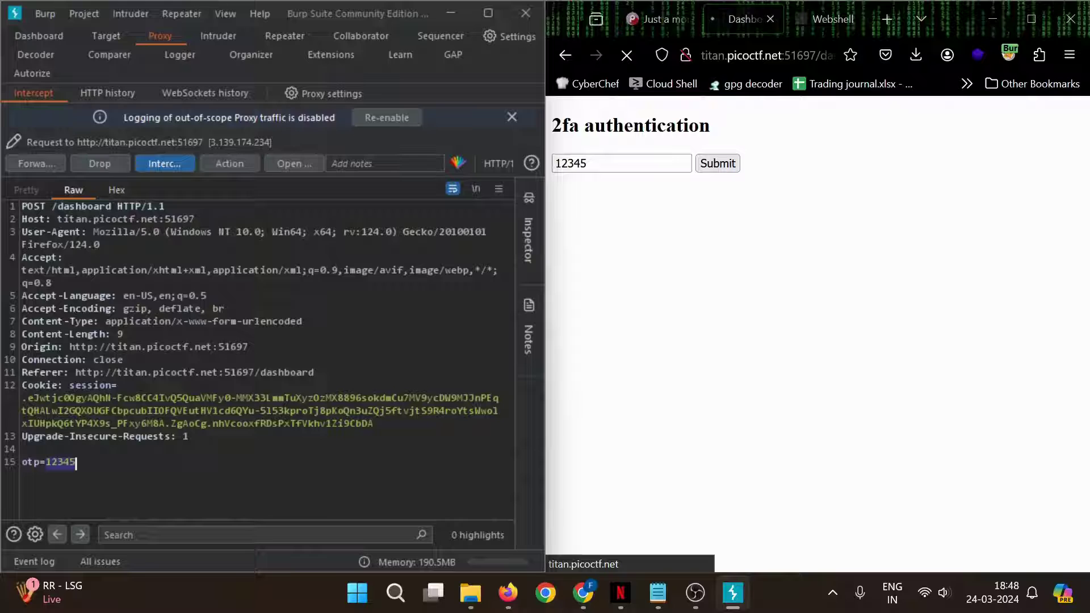
{"action": "key", "text": "BackSpace"}
{"action": "key", "text": "BackSpace"}
{"action": "key", "text": "BackSpace"}
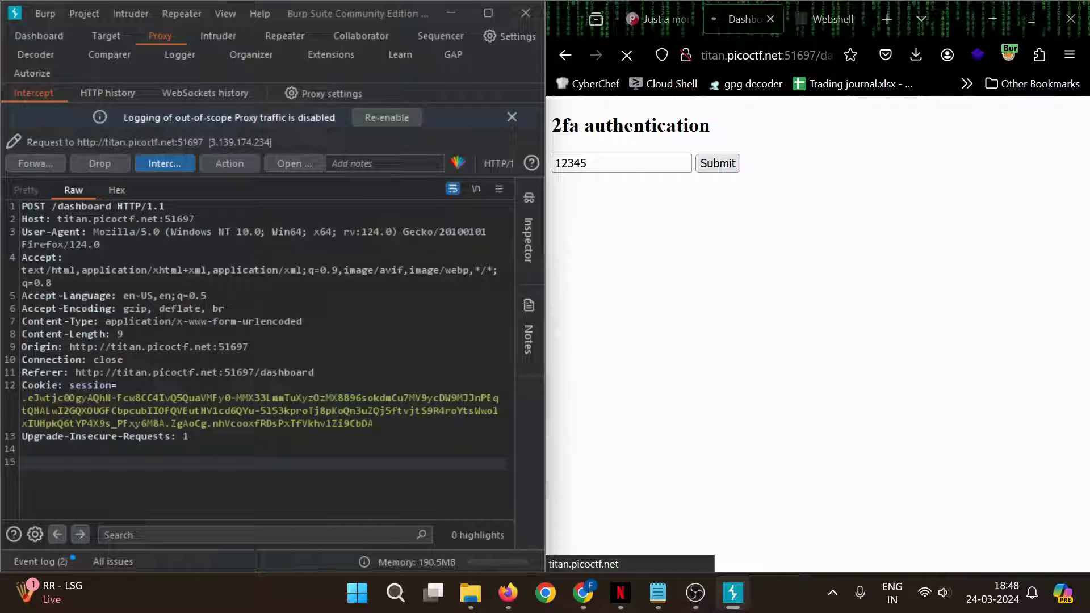
{"action": "left_click", "coordinate": [28, 162]}
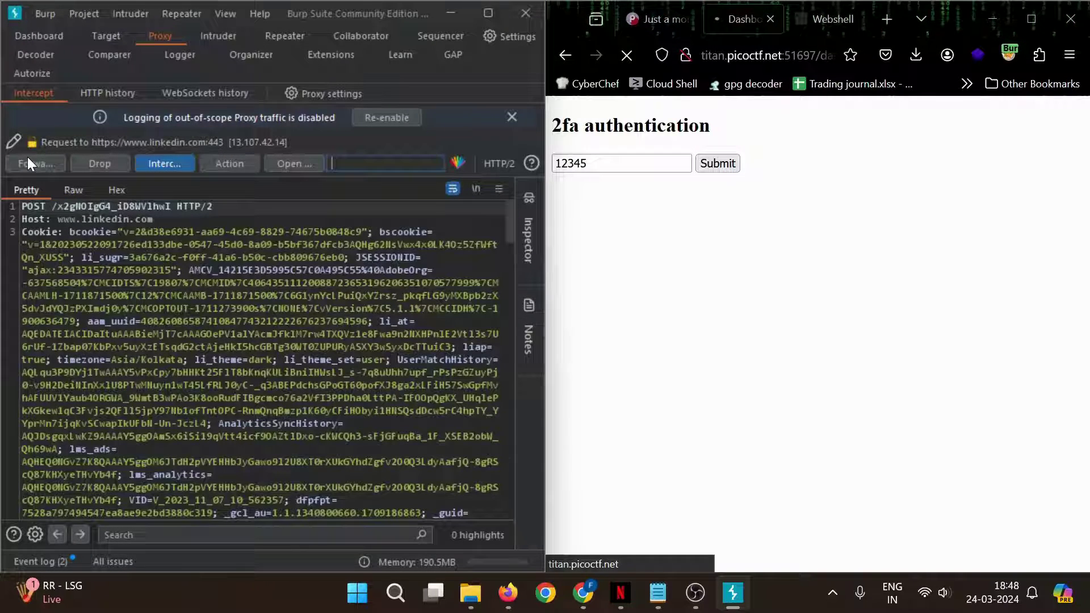
{"action": "left_click", "coordinate": [28, 163]}
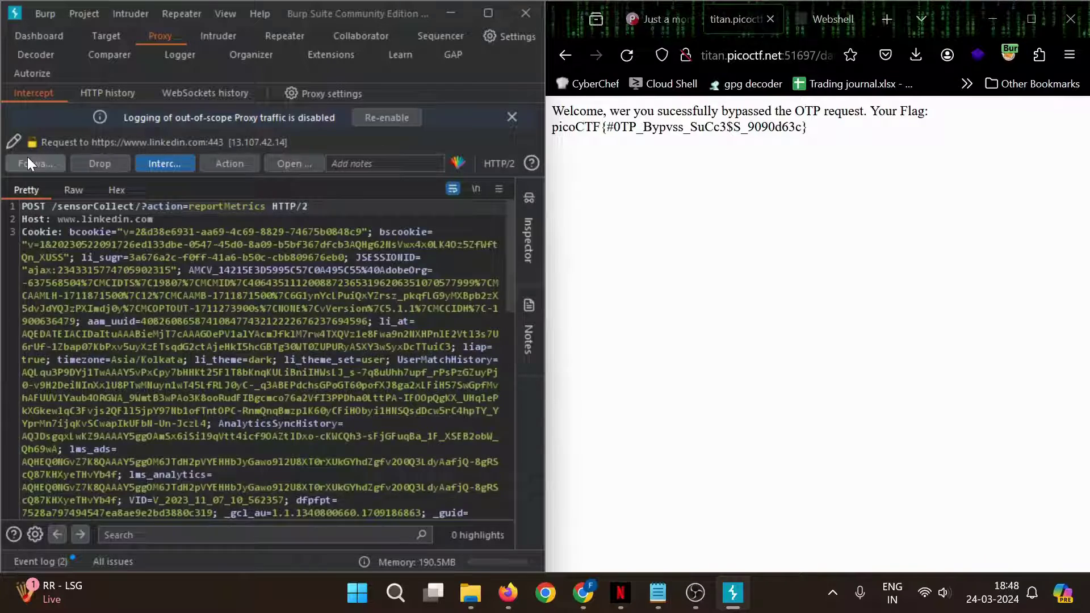
Forward the last LinkedIn request, select the flag text, disable interception, and switch to picoCTF.
{"action": "left_click", "coordinate": [29, 162]}
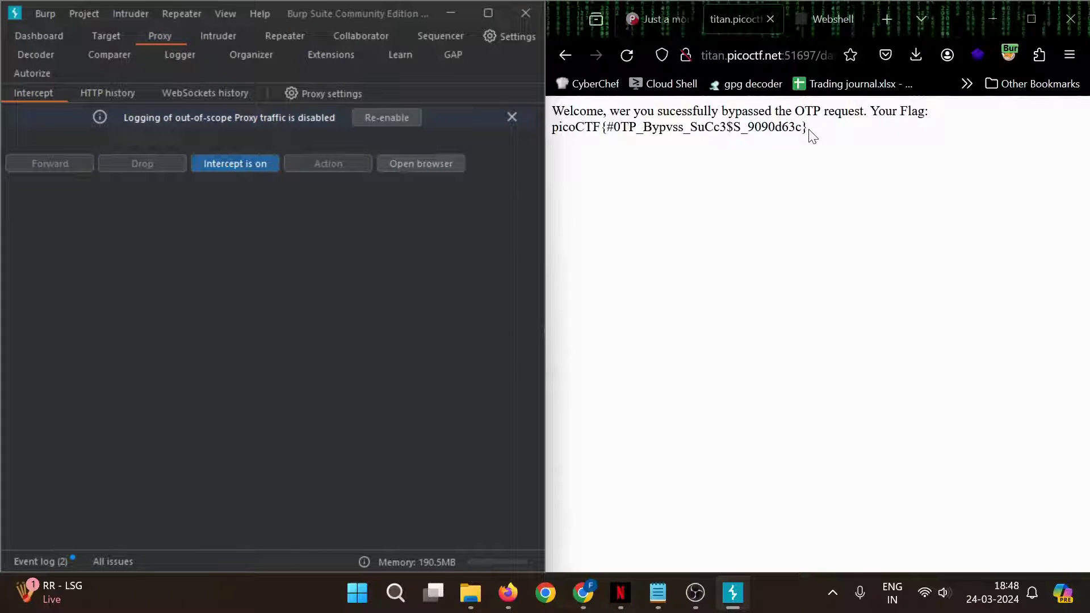
{"action": "left_click_drag", "start_coordinate": [809, 133], "coordinate": [554, 150]}
{"action": "key", "text": "ctrl+c"}
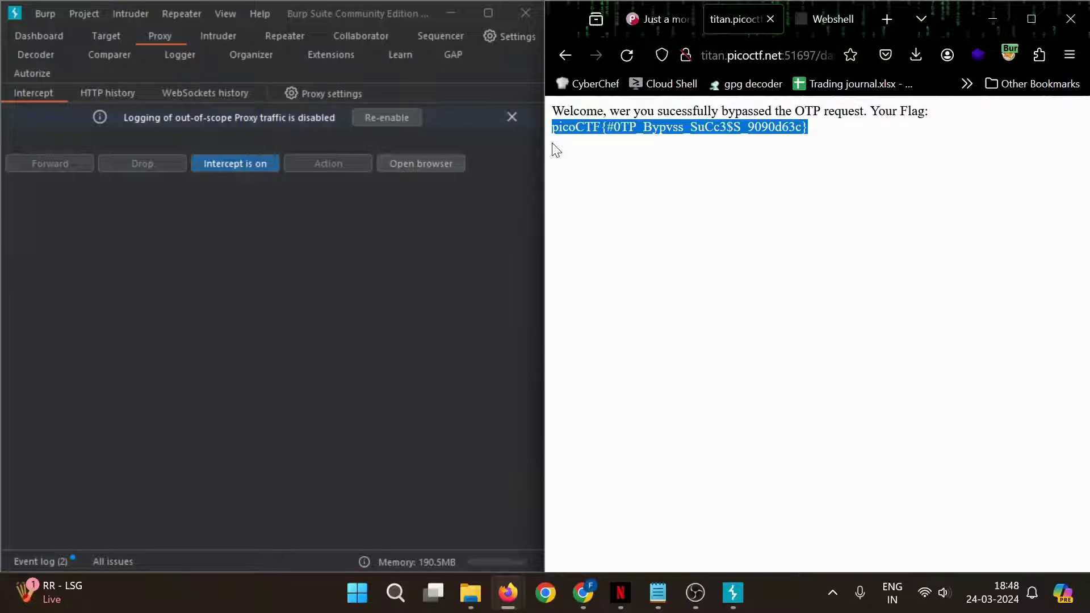
{"action": "left_click", "coordinate": [250, 166]}
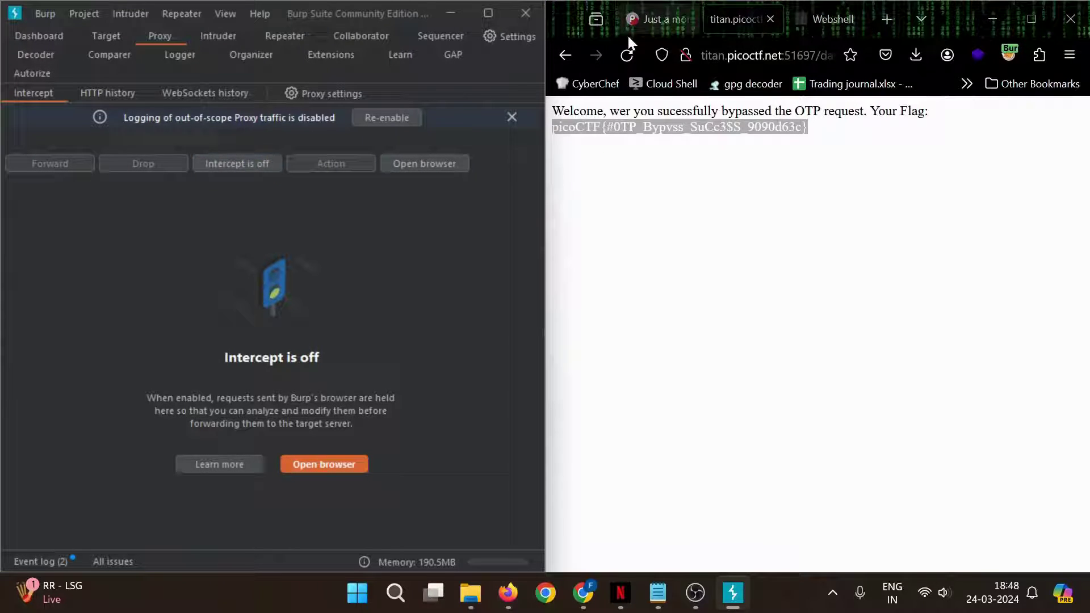
{"action": "left_click", "coordinate": [650, 20]}
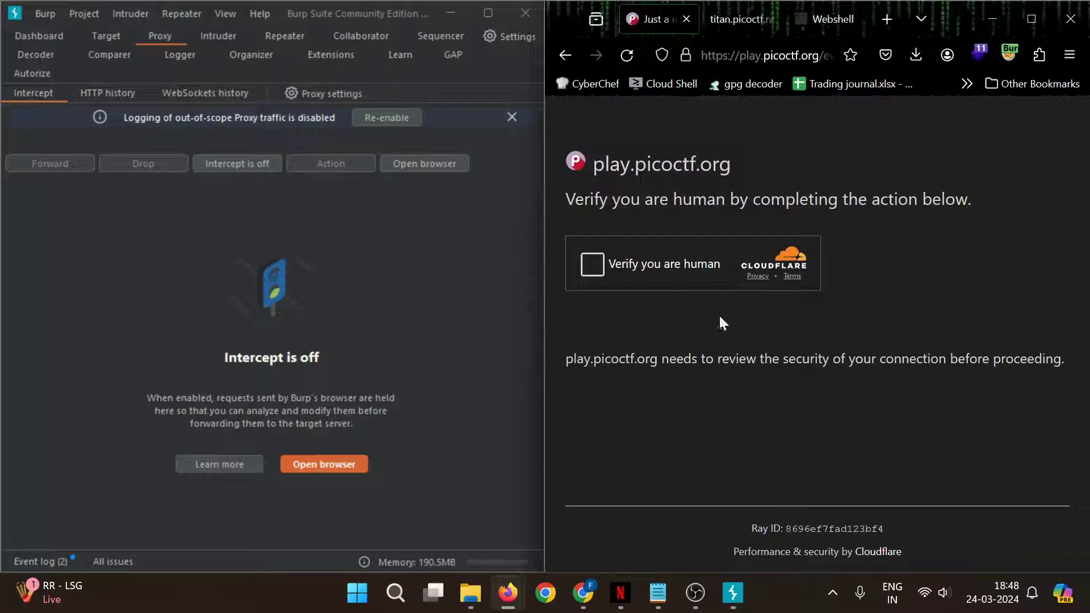
Pass the Cloudflare check, then paste the copied flag into IntroToBurp's answer field and submit it.
{"action": "left_click", "coordinate": [584, 263]}
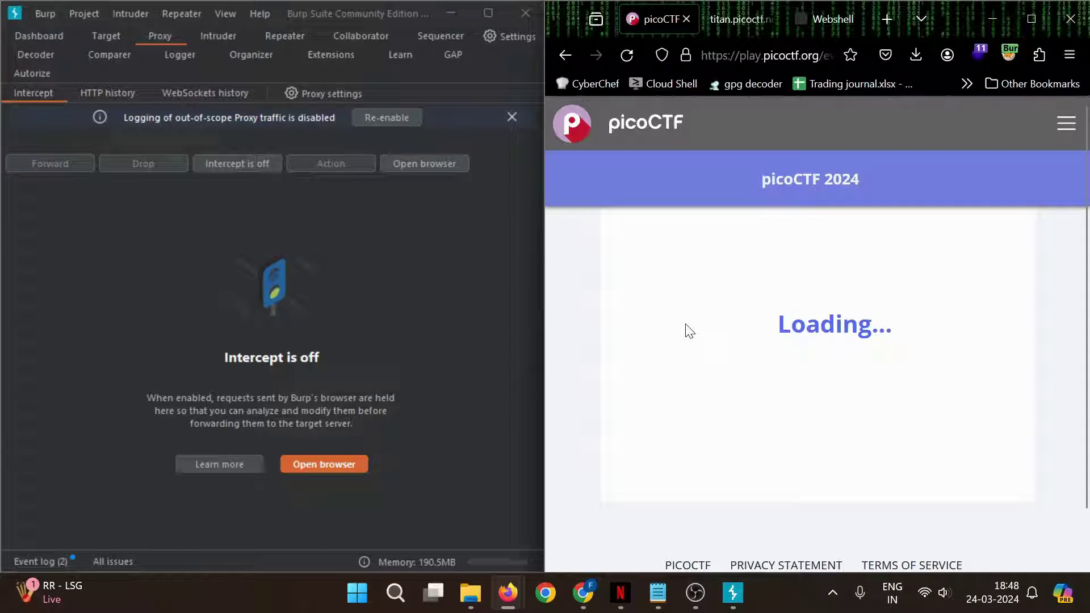
{"action": "scroll", "coordinate": [688, 332], "scroll_direction": "down", "scroll_amount": 2}
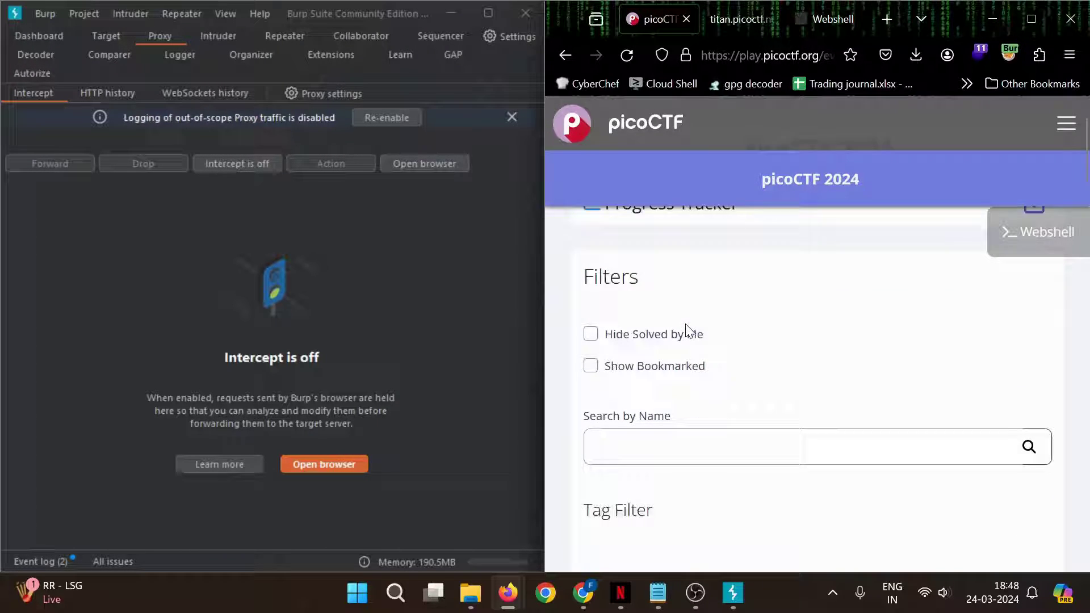
{"action": "scroll", "coordinate": [688, 332], "scroll_direction": "down", "scroll_amount": 2}
{"action": "scroll", "coordinate": [686, 330], "scroll_direction": "down", "scroll_amount": 3}
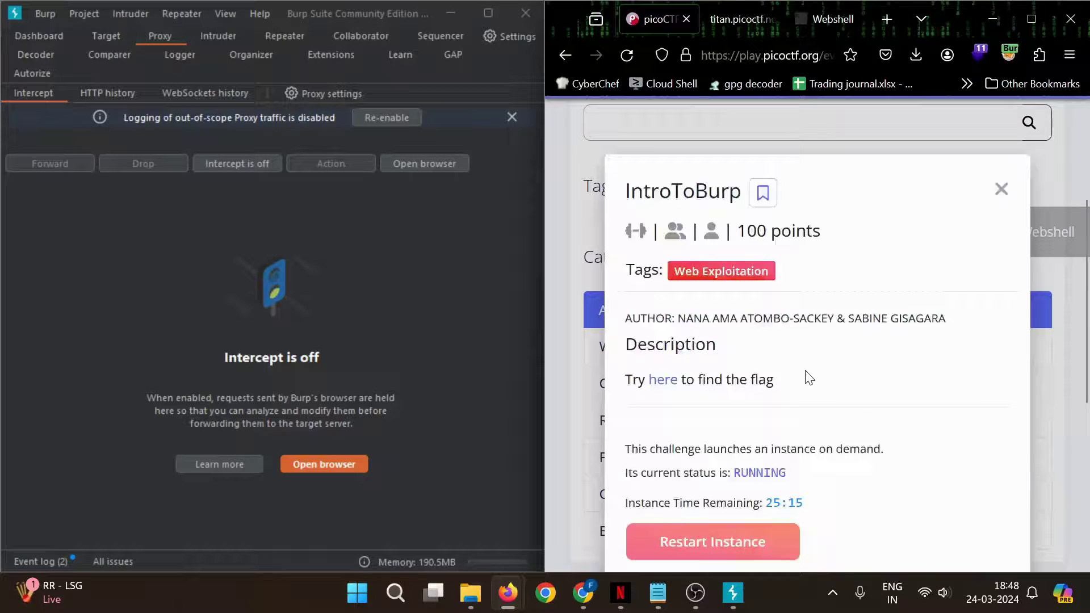
{"action": "scroll", "coordinate": [809, 377], "scroll_direction": "down", "scroll_amount": 4}
{"action": "left_click", "coordinate": [809, 482]}
{"action": "key", "text": "ctrl+v"}
{"action": "left_click", "coordinate": [737, 538]}
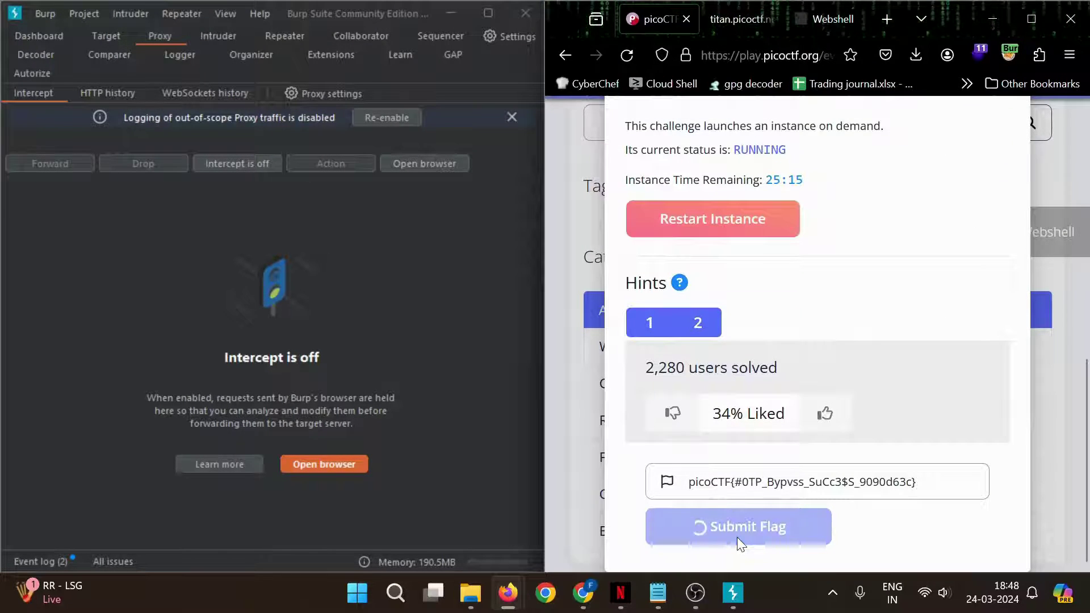